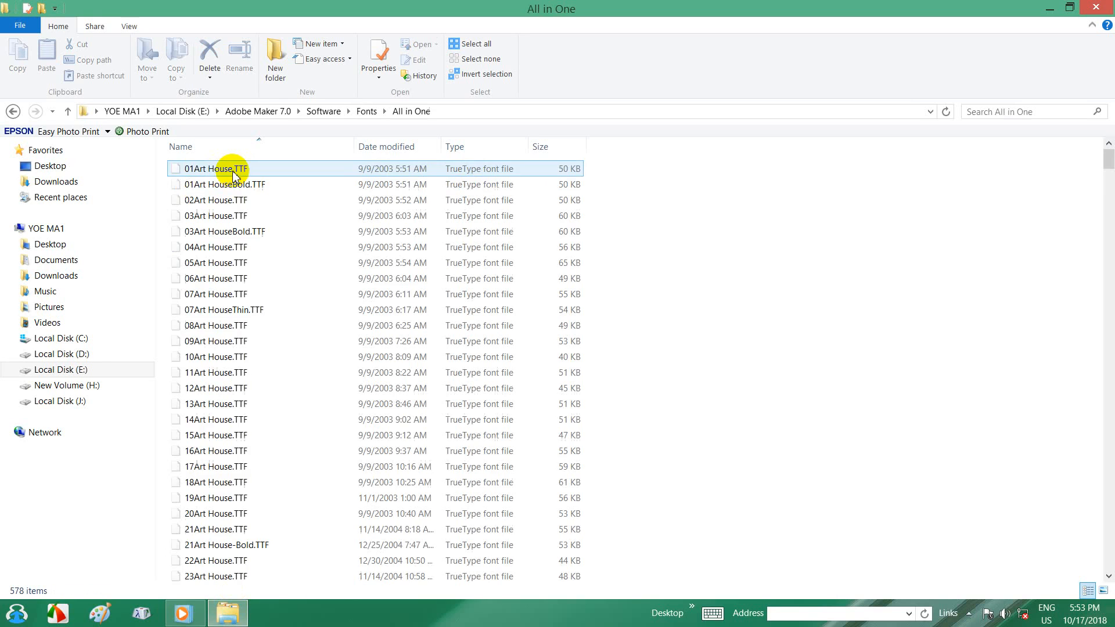
Select all 578 TrueType font files in the All in One folder with Ctrl+A
scroll(225, 319, down, 20)
scroll(227, 319, down, 7)
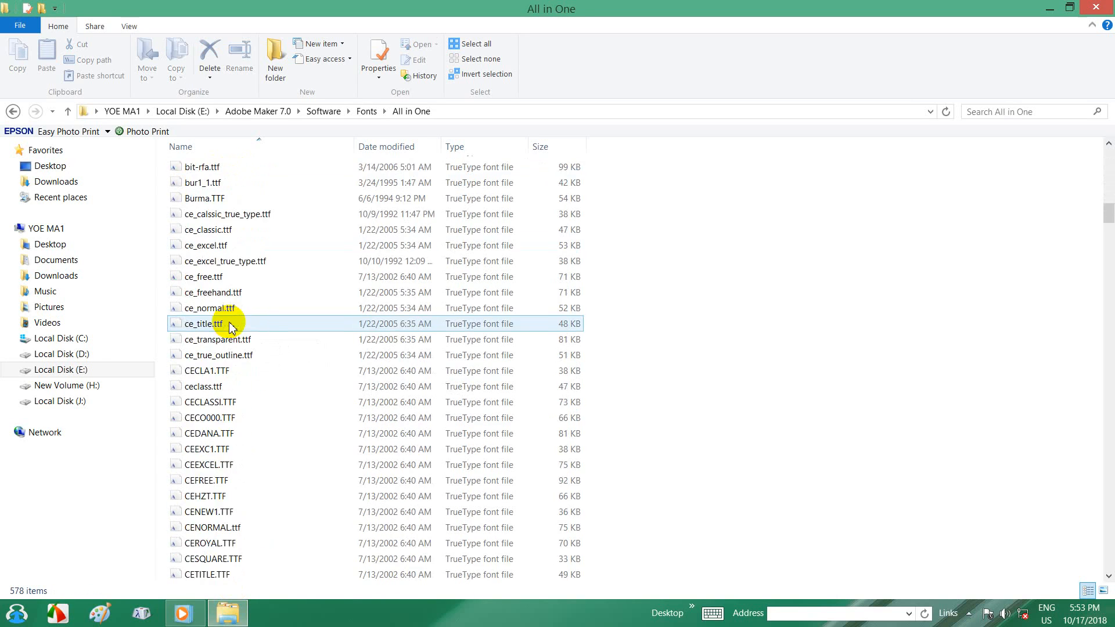
scroll(226, 319, up, 20)
click(199, 172)
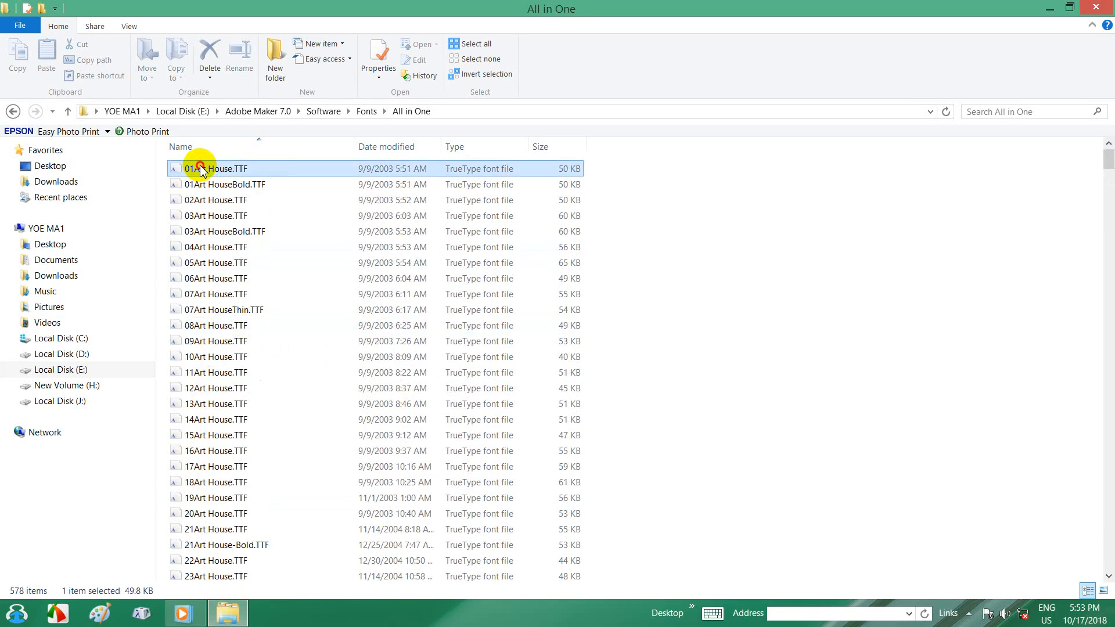
key(ctrl+a)
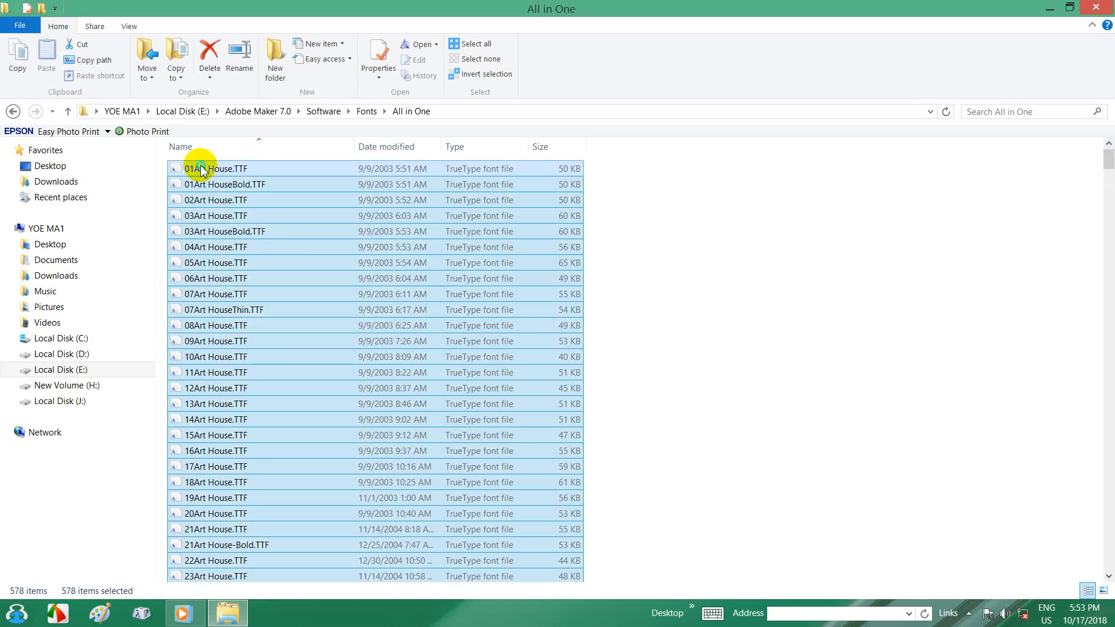
right_click(200, 169)
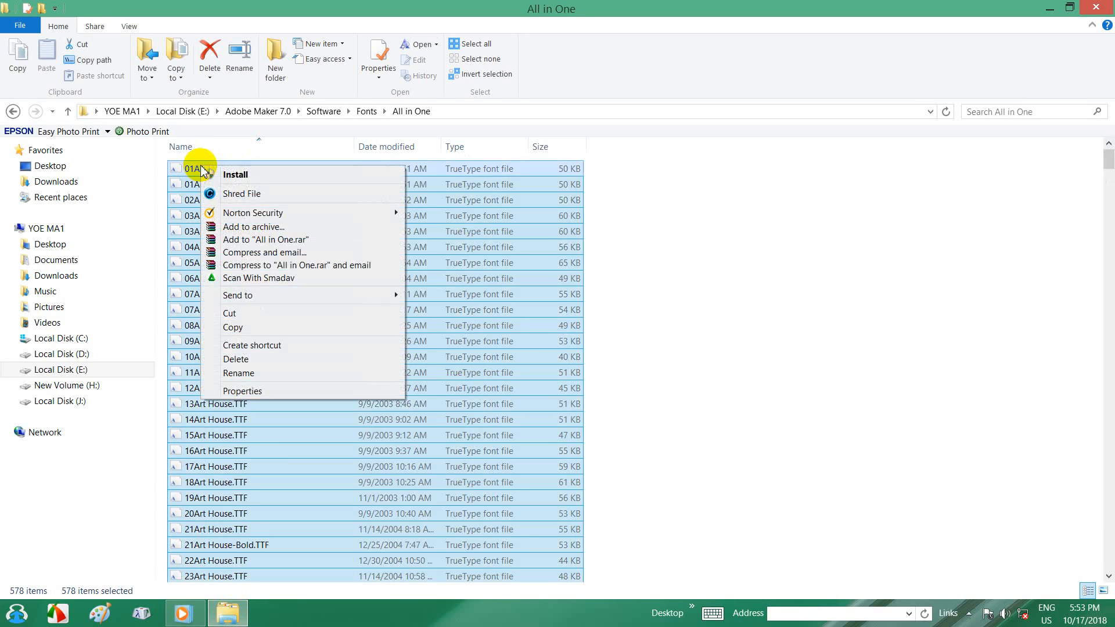
Install the selected fonts, replacing existing ones and skipping the AAWING and Type 1 font errors
click(231, 174)
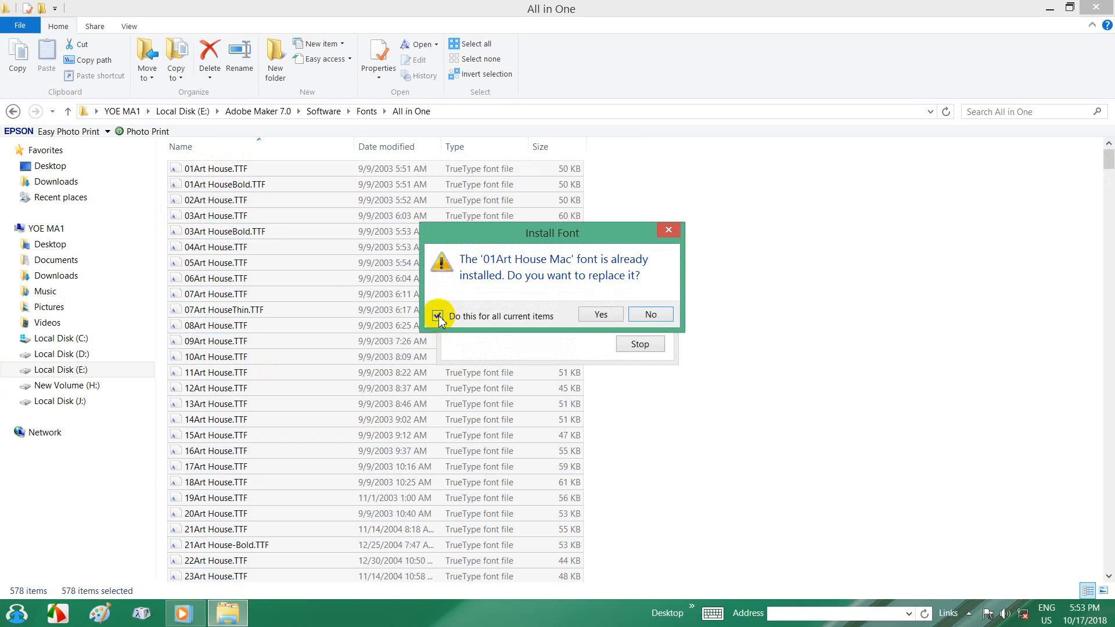
click(600, 316)
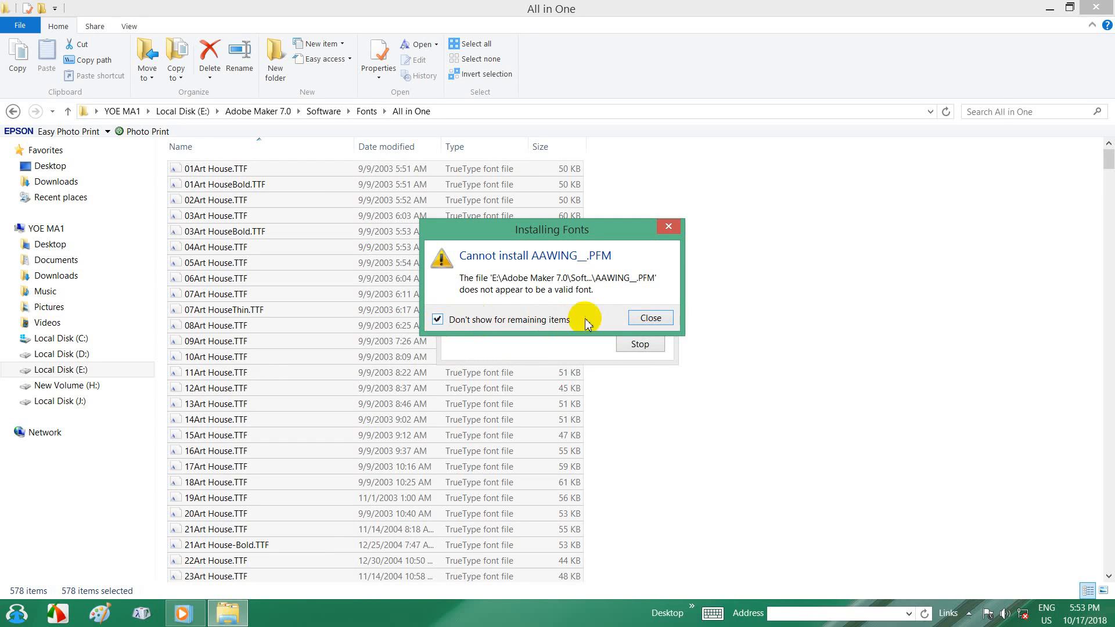
click(644, 318)
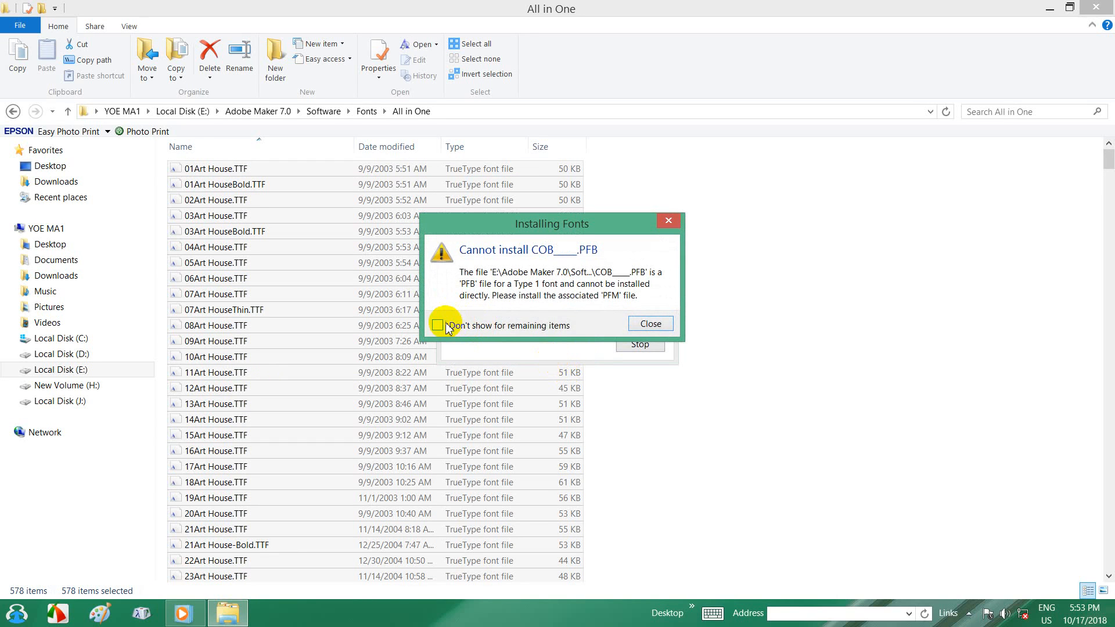
click(648, 323)
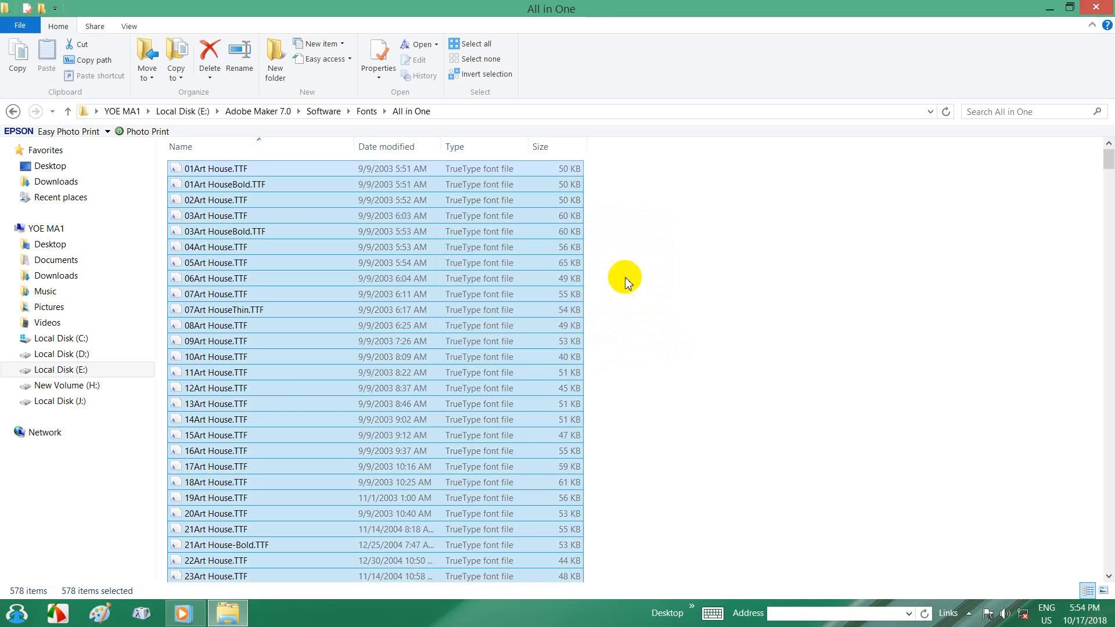
Go back to the Fonts folder and minimise the File Explorer window
scroll(243, 422, down, 5)
scroll(242, 422, down, 20)
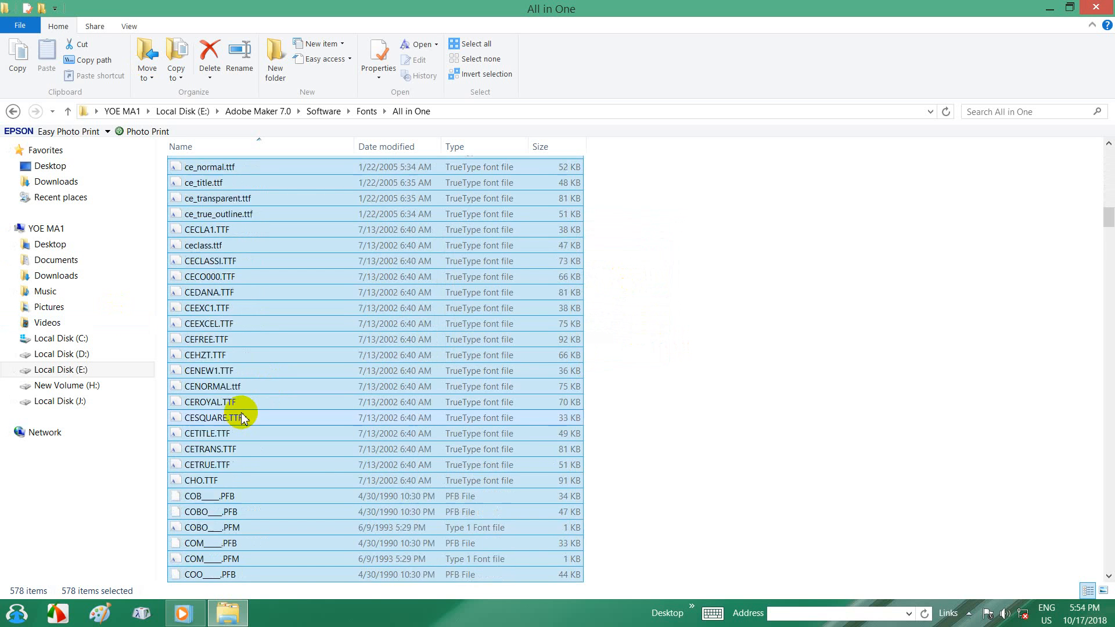
scroll(244, 417, up, 9)
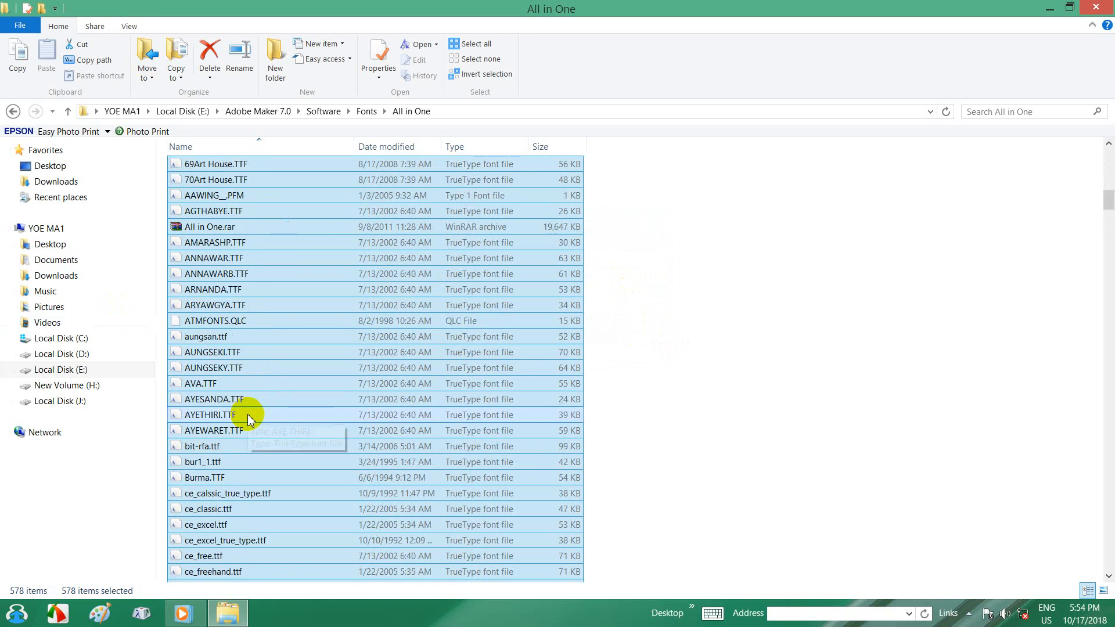
scroll(247, 417, up, 20)
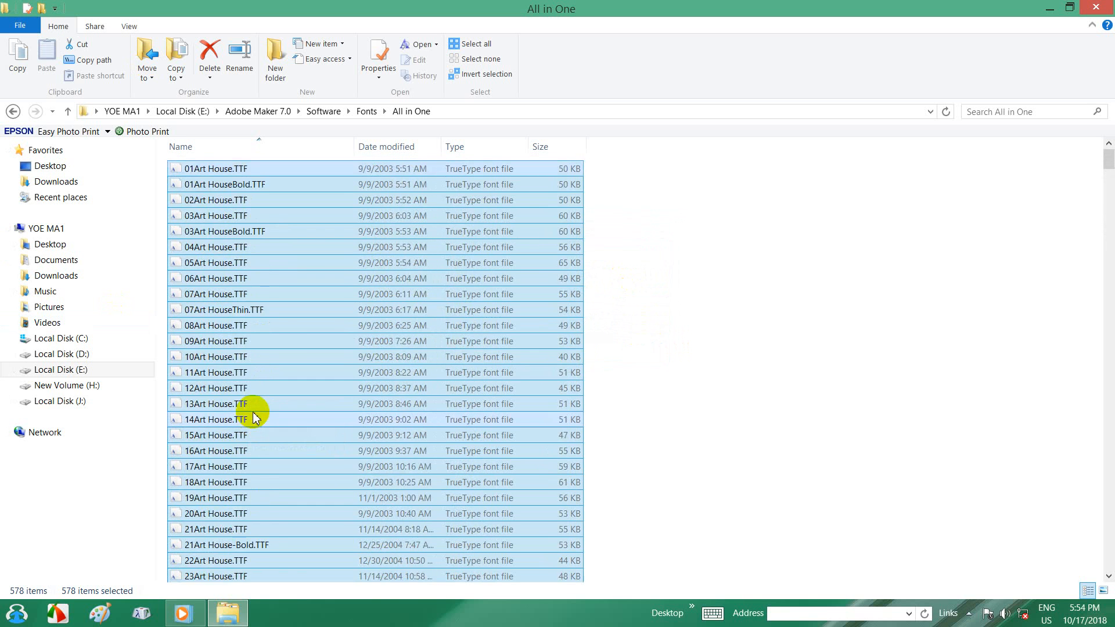
scroll(250, 409, down, 20)
scroll(249, 406, up, 7)
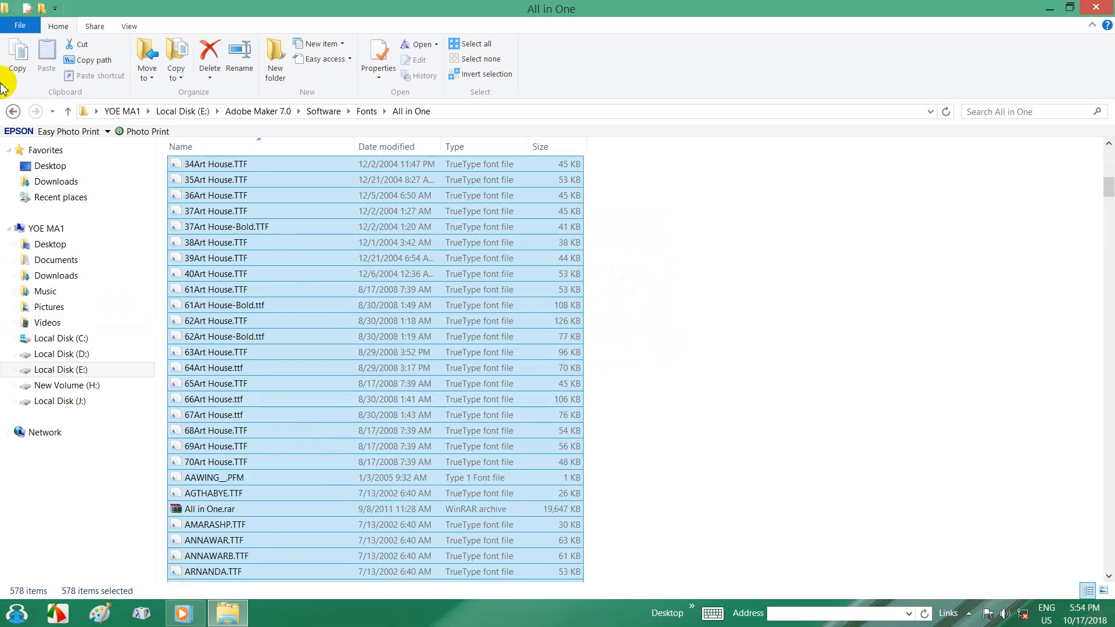
click(13, 111)
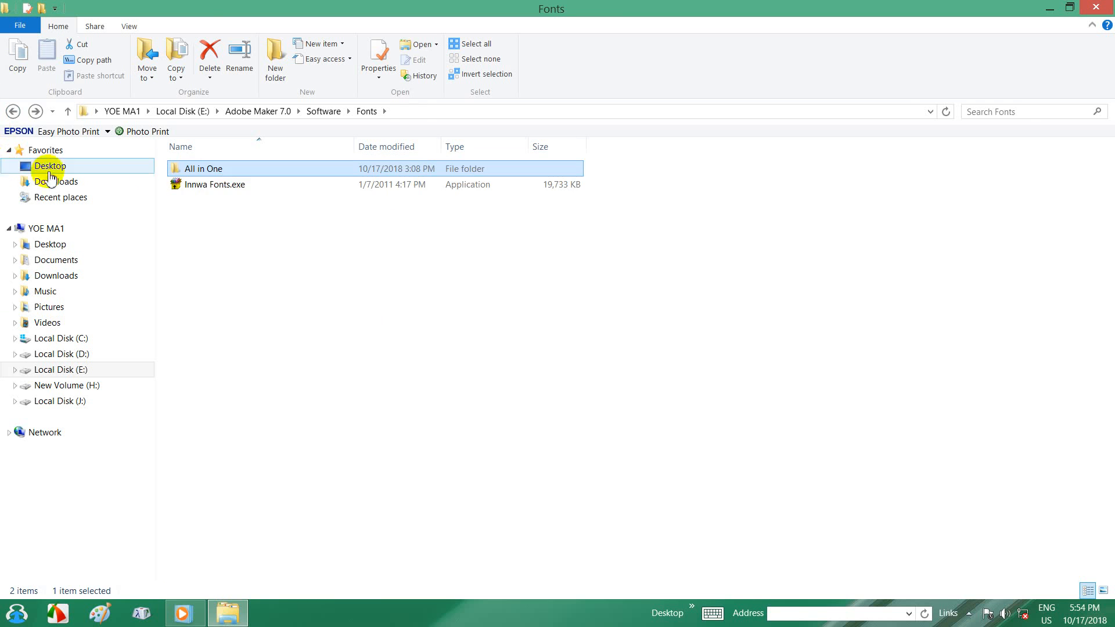
click(194, 185)
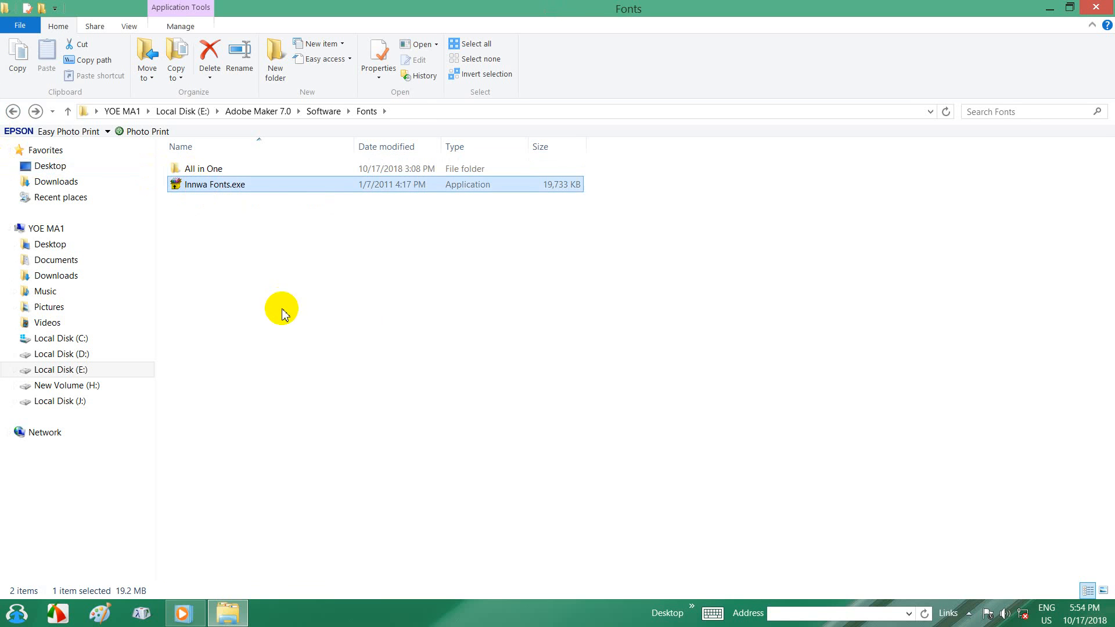
click(1049, 16)
Refresh the desktop and launch Adobe PageMaker 7.0 from its desktop shortcut
right_click(690, 132)
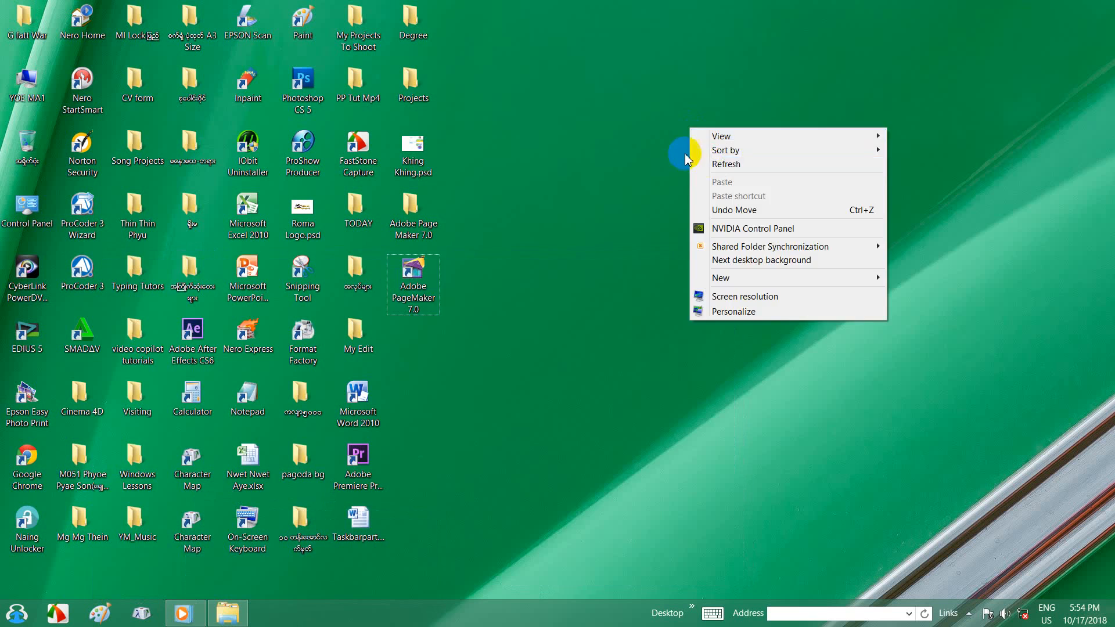
click(697, 184)
right_click(604, 131)
click(627, 164)
click(426, 283)
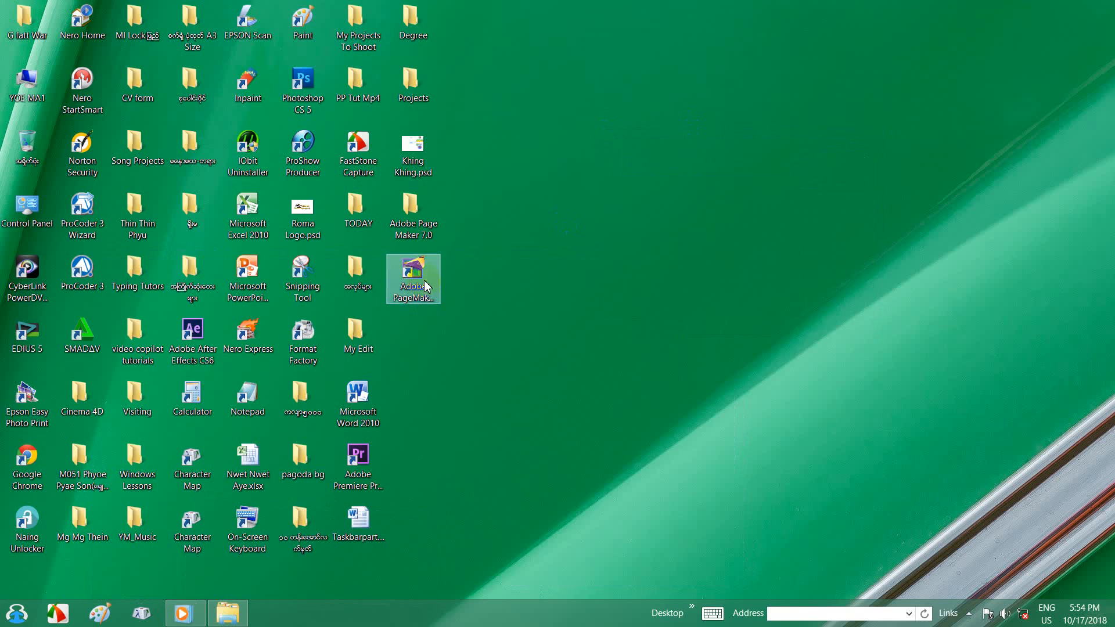
right_click(603, 172)
click(633, 209)
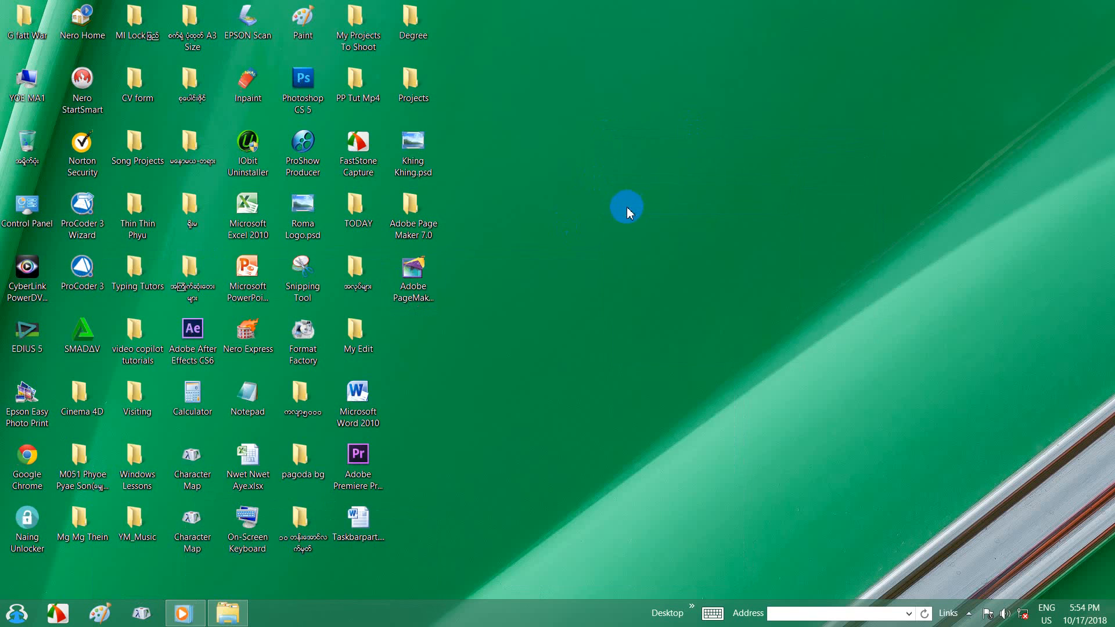
click(415, 283)
right_click(522, 187)
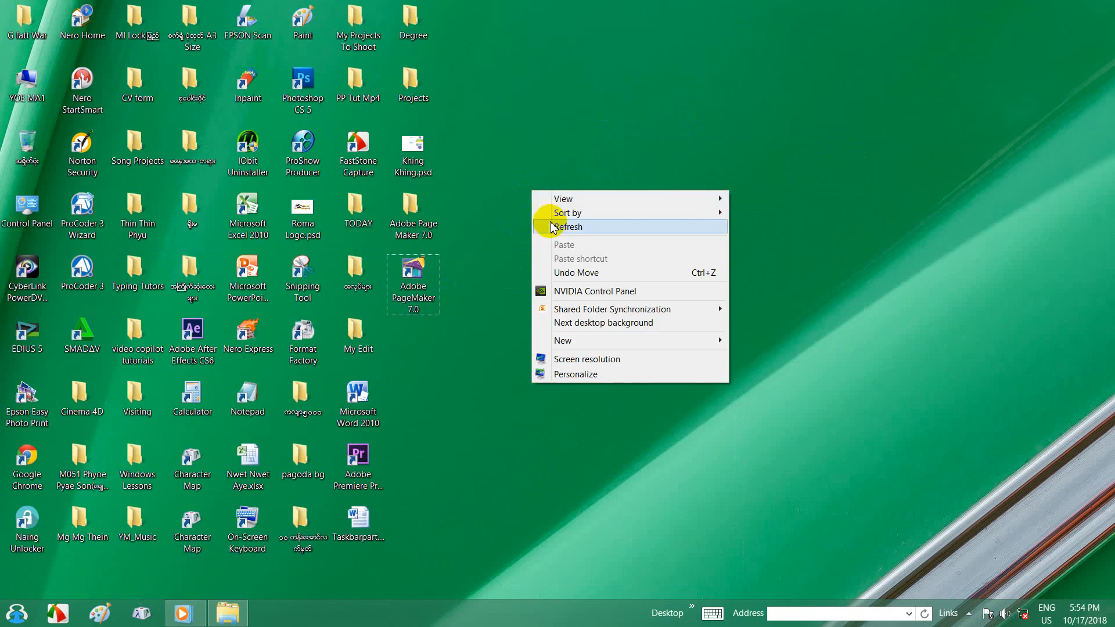
click(546, 226)
click(428, 287)
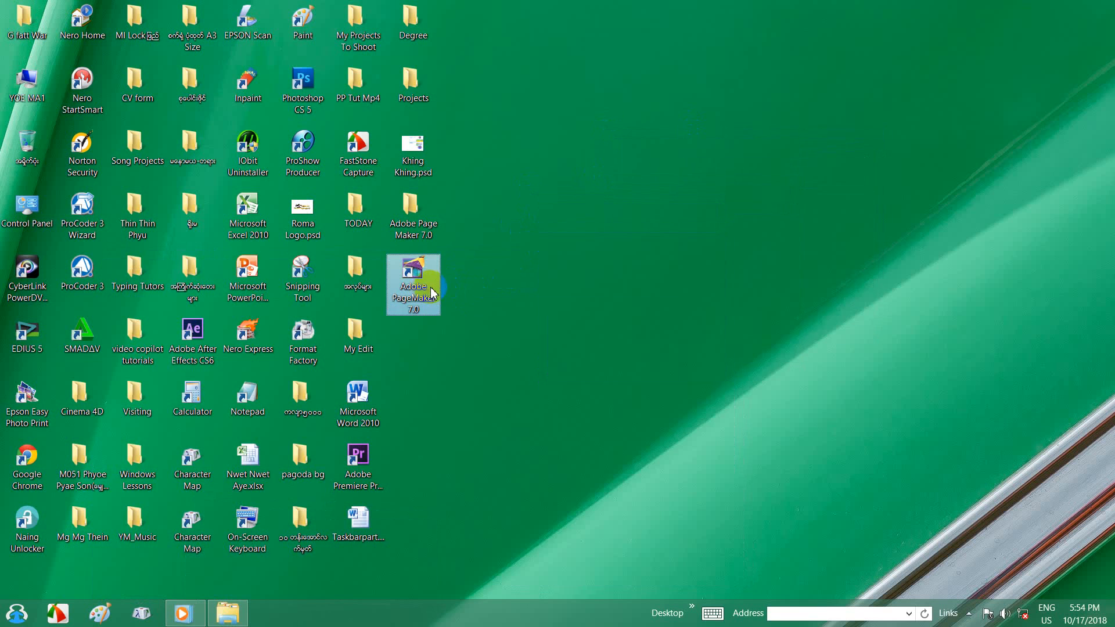
right_click(551, 174)
click(560, 212)
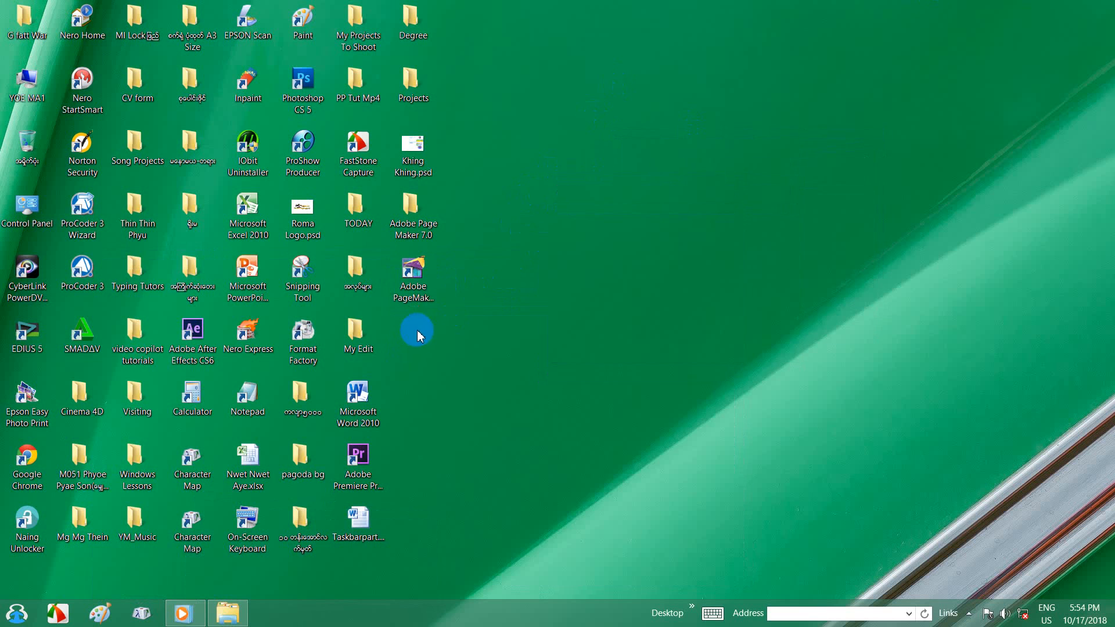
double_click(423, 291)
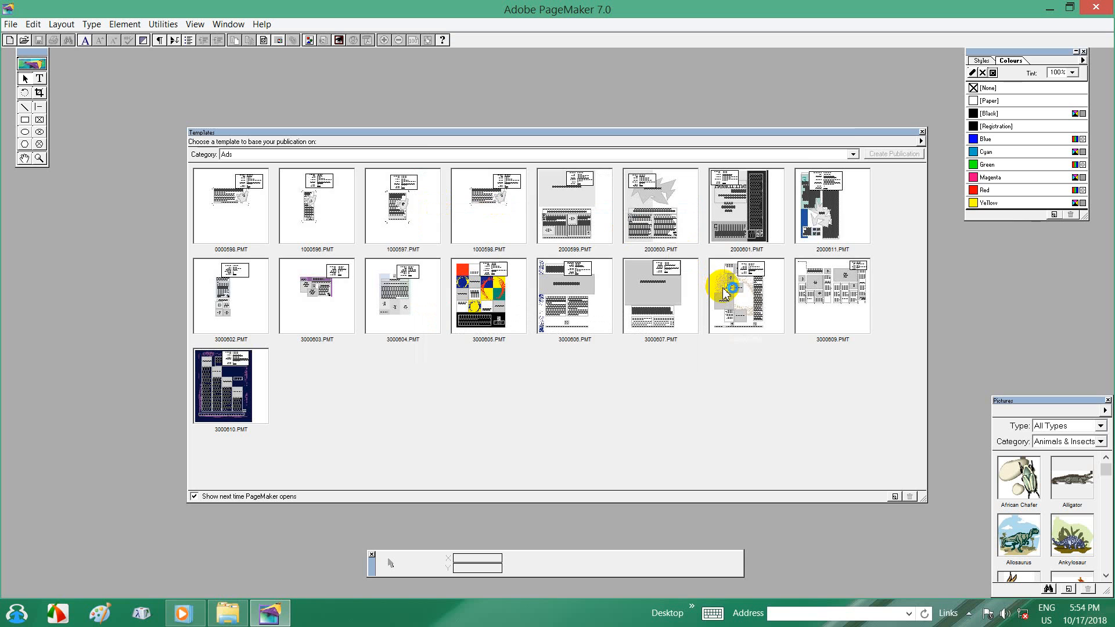
Create a new A4 tall publication and place the text cursor at the page's top margin
click(922, 132)
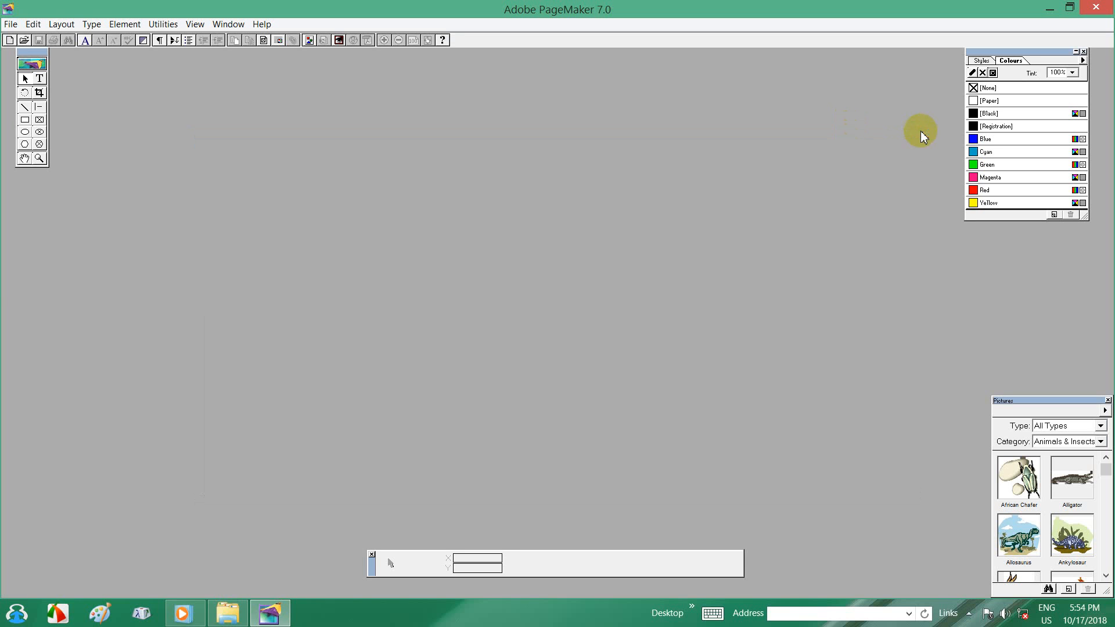
click(11, 23)
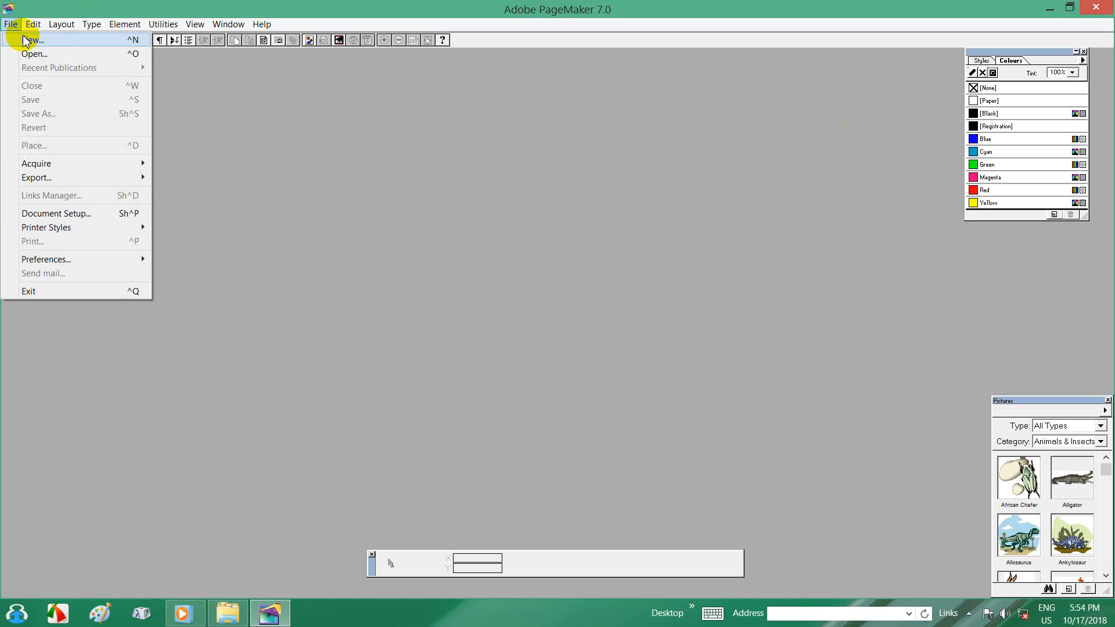
click(26, 41)
click(554, 404)
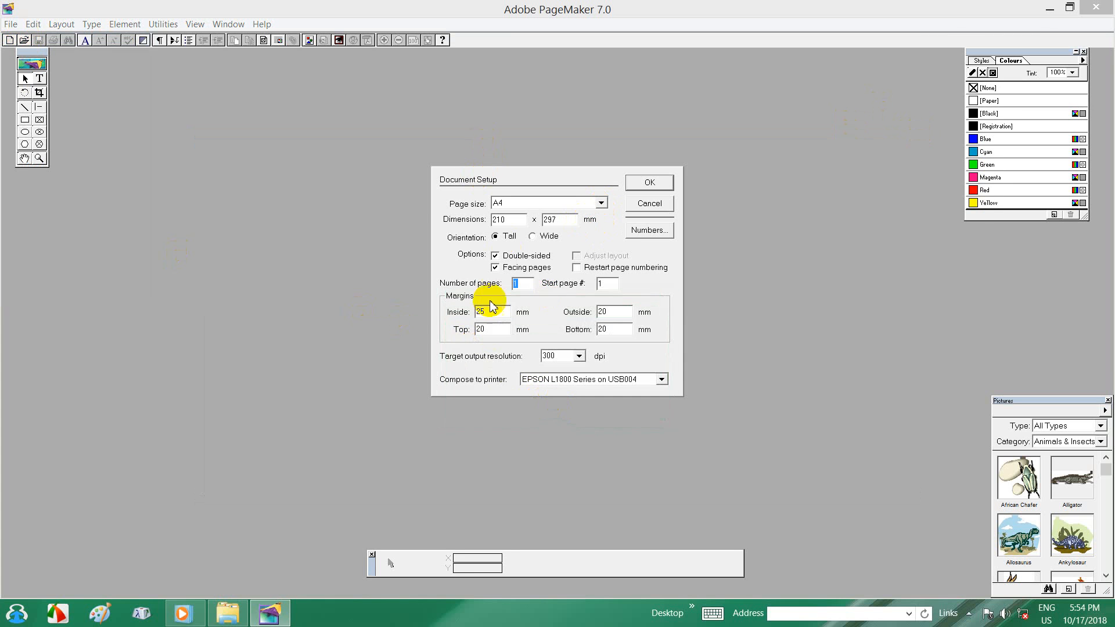
click(639, 183)
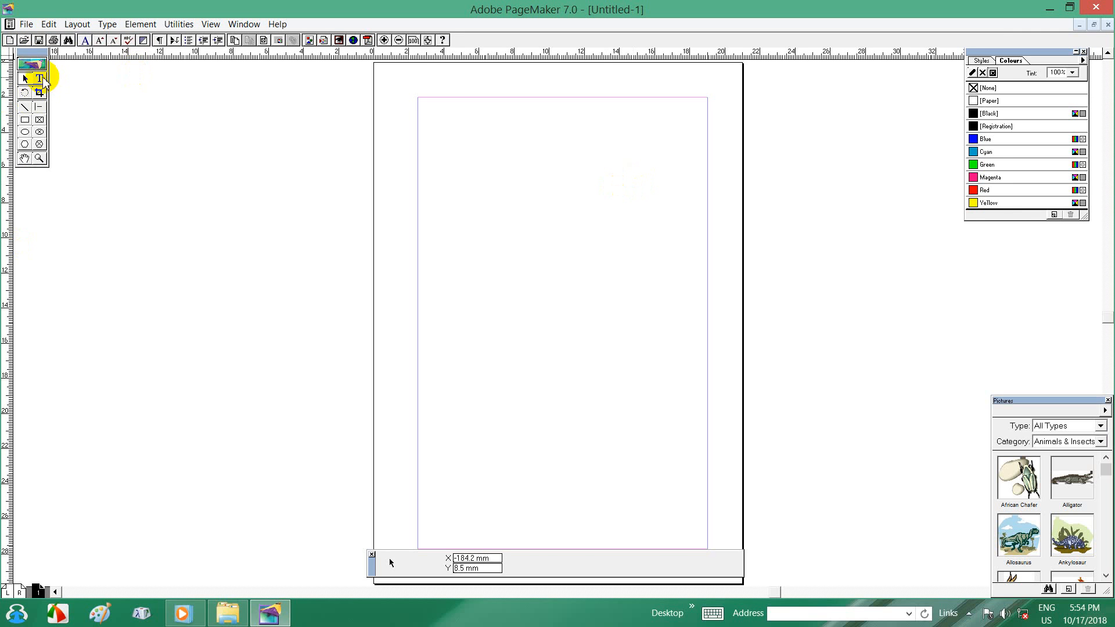
click(39, 79)
click(443, 122)
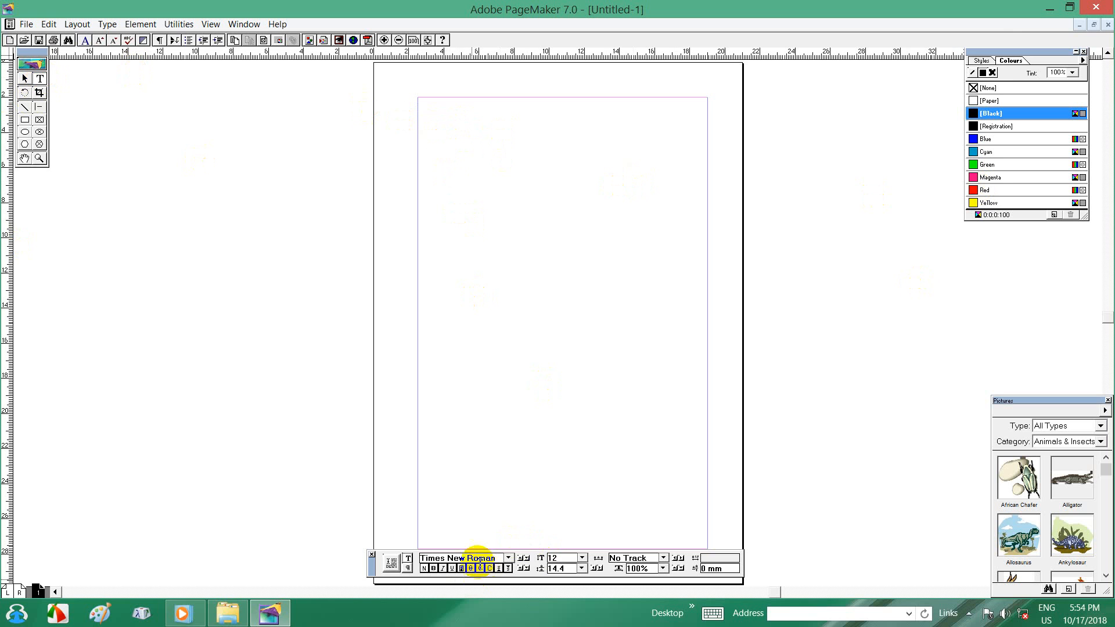
Set the text size to 36 pt and type 'how r you?'
click(582, 559)
click(599, 562)
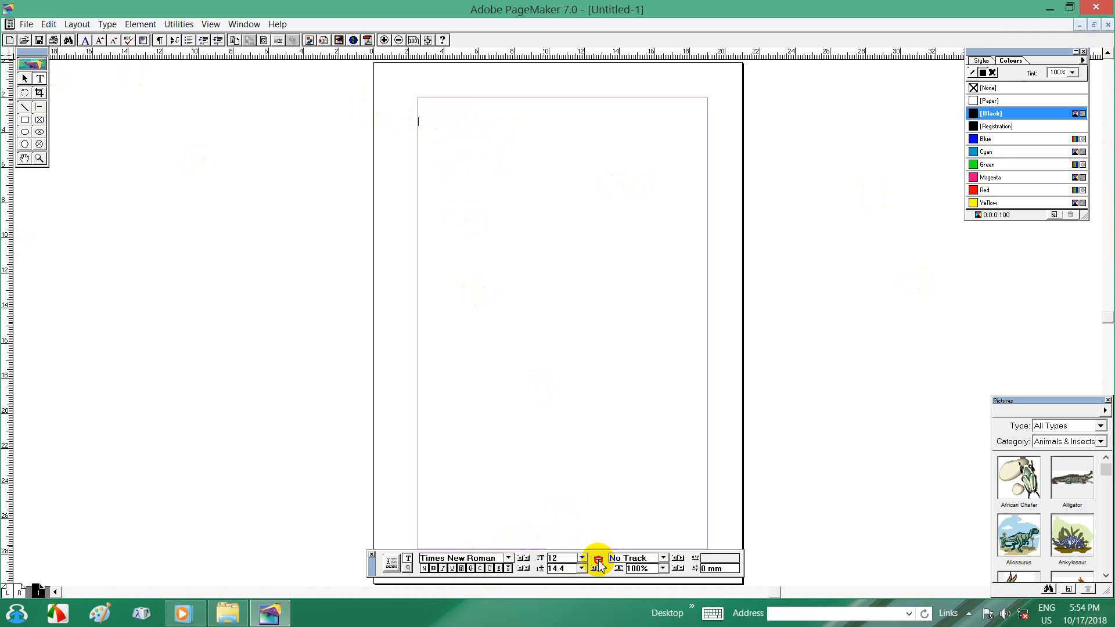
click(581, 558)
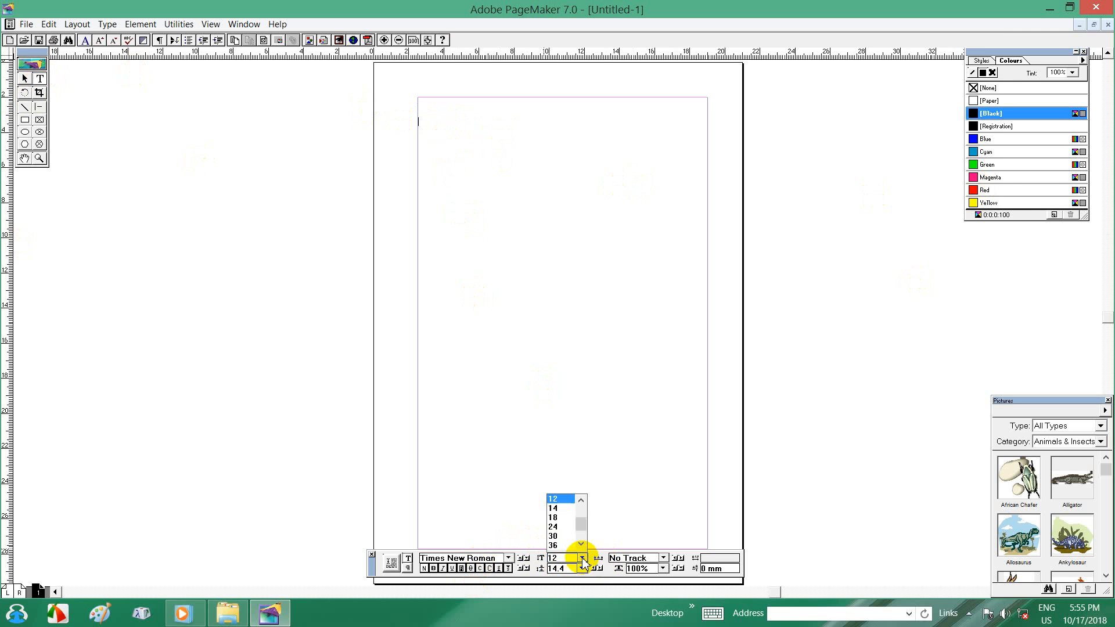
click(552, 544)
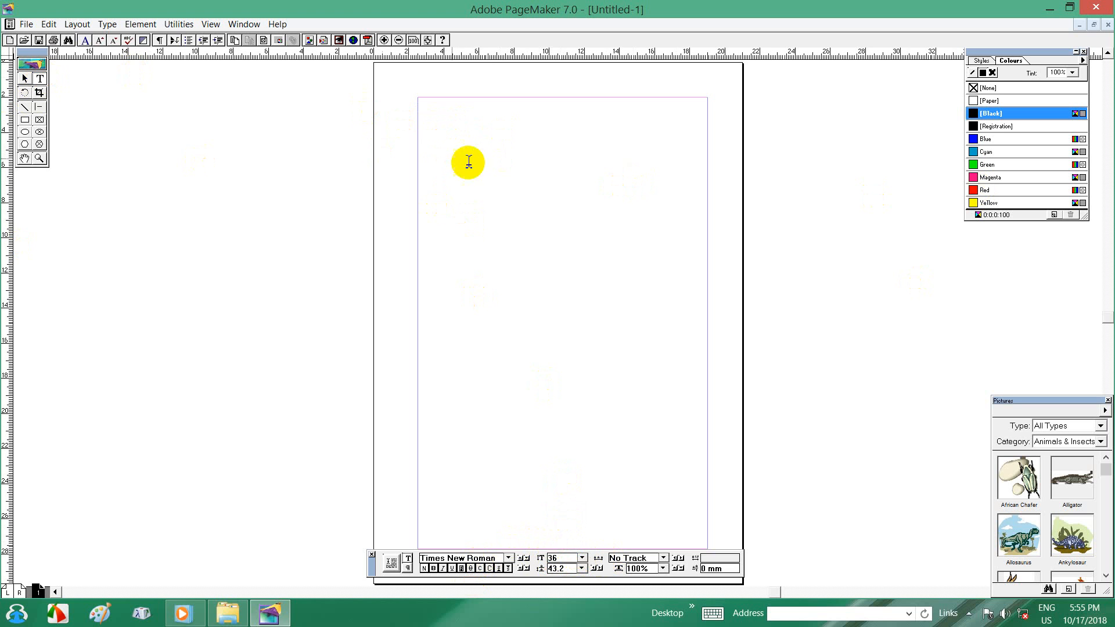
text(how r)
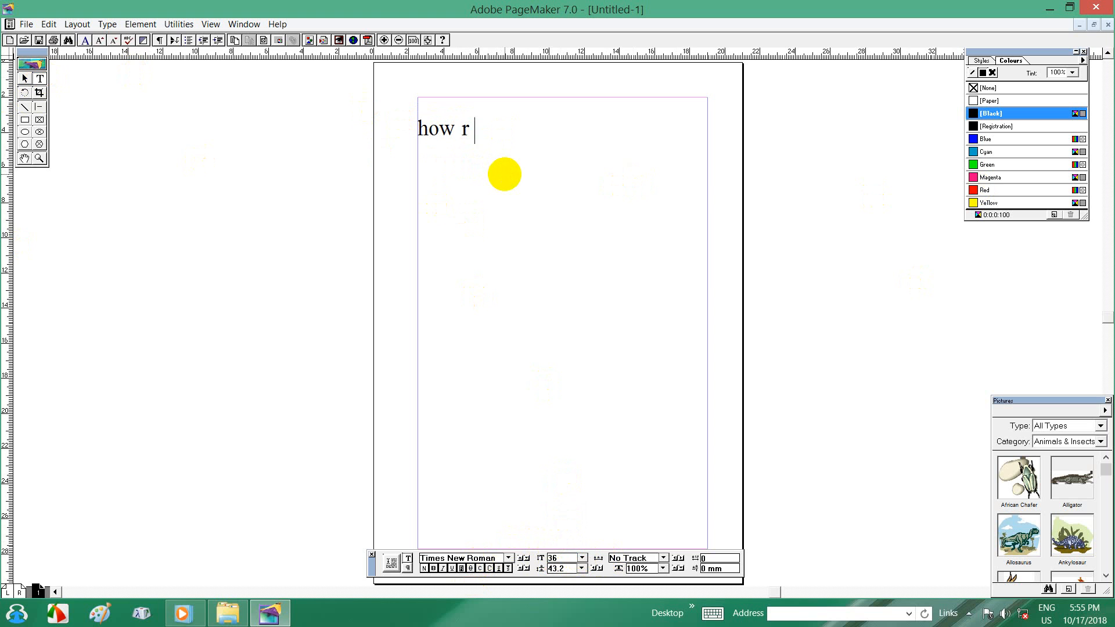
text( you?)
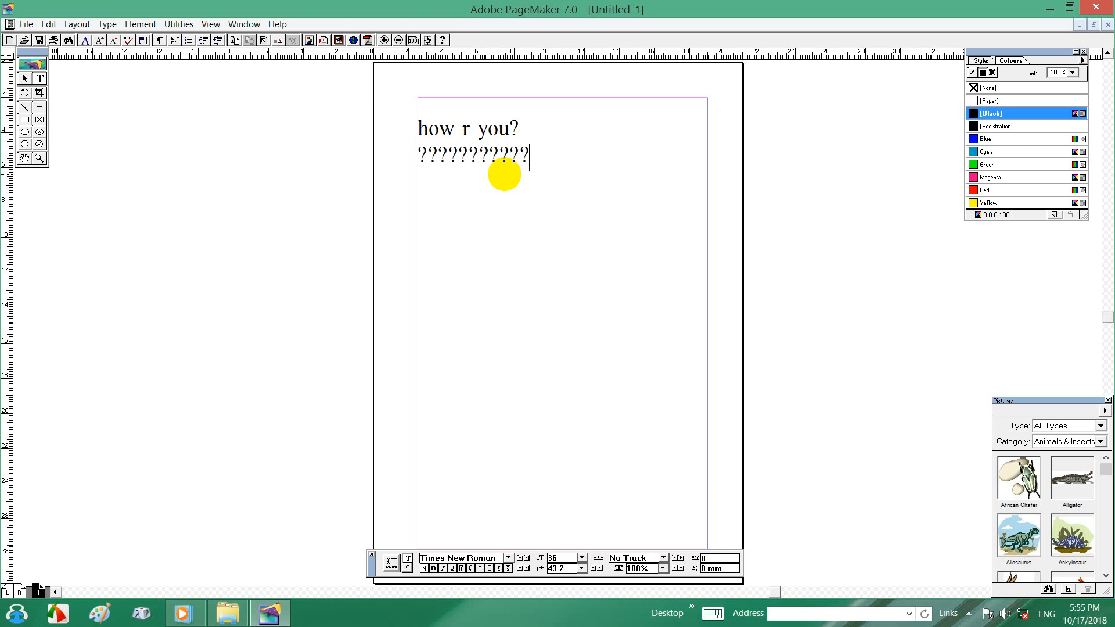
Apply the -Win—Dagon font to the garbled question-mark line
drag(528, 156, 410, 165)
click(508, 558)
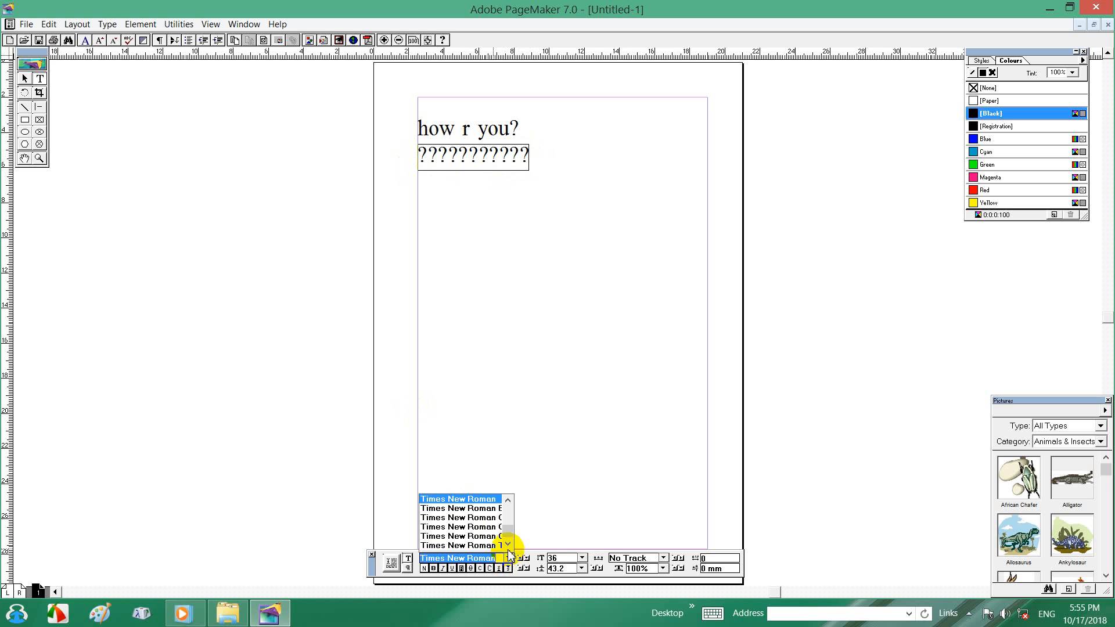
drag(511, 529, 508, 506)
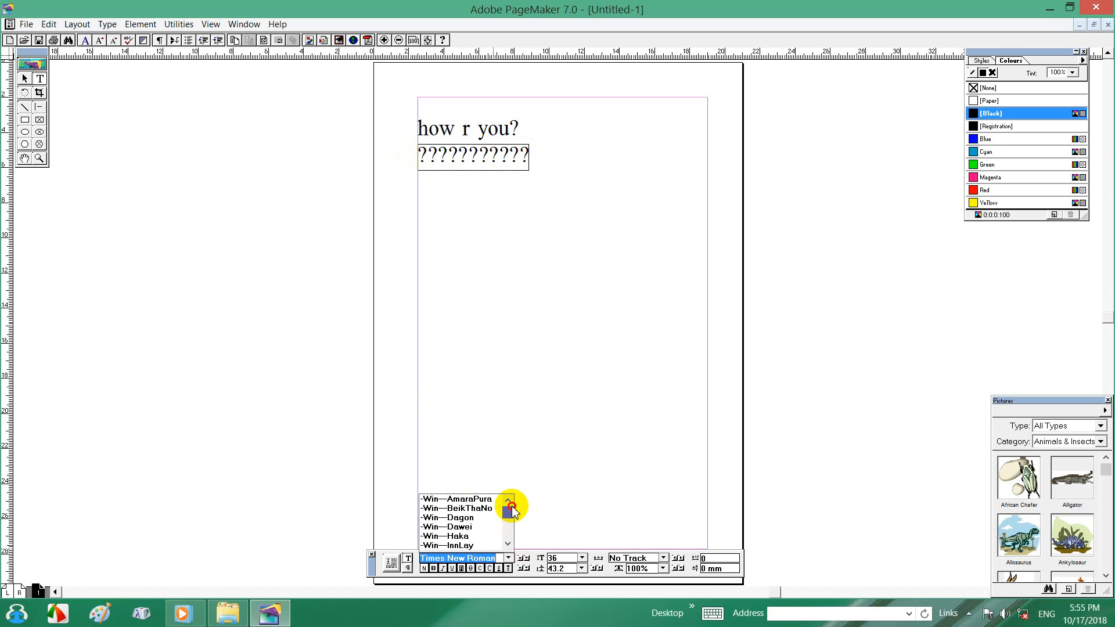
click(465, 515)
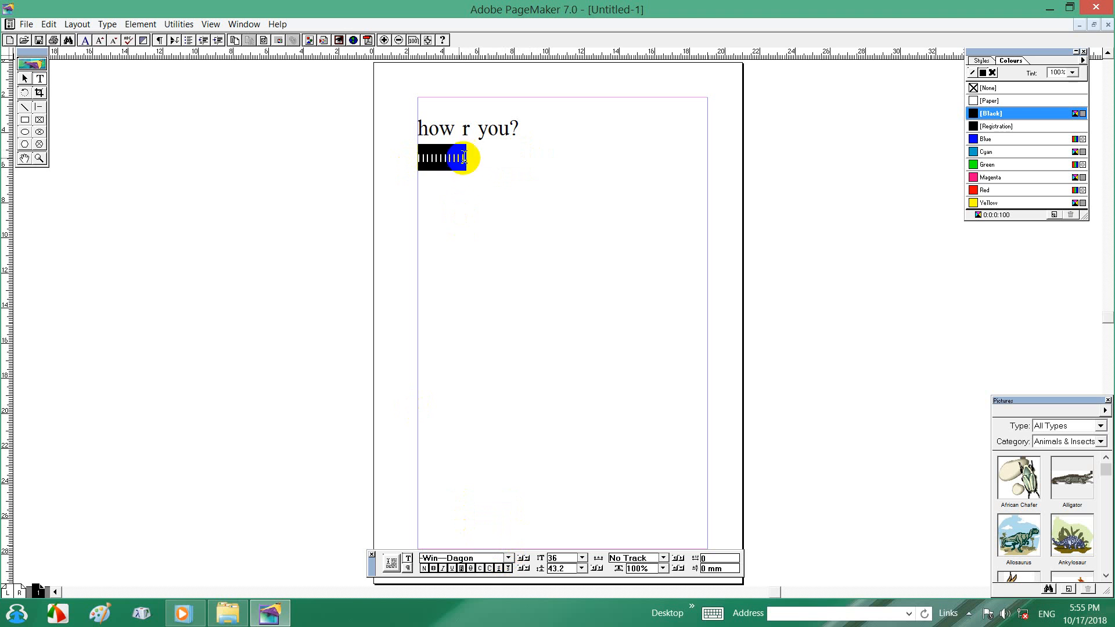
Delete the bar glyphs, switch the keyboard language, and type 'a' as Burmese text
drag(470, 160, 400, 162)
key(BackSpace)
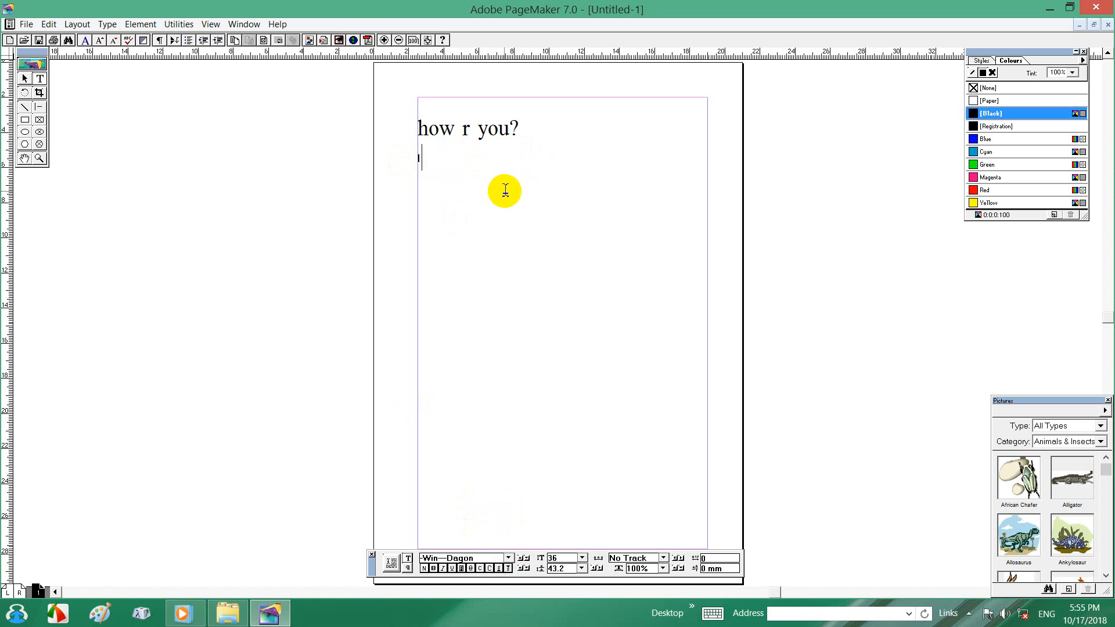
key(alt+shift)
text(a)
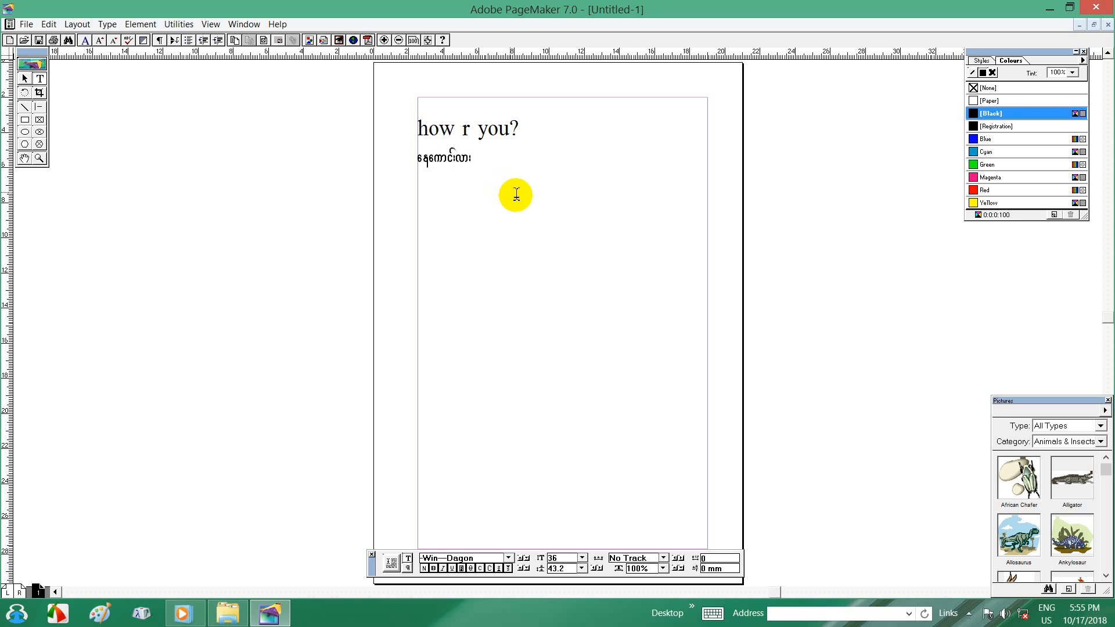
Delete the Burmese second line
drag(479, 160, 430, 174)
click(437, 214)
key(BackSpace)
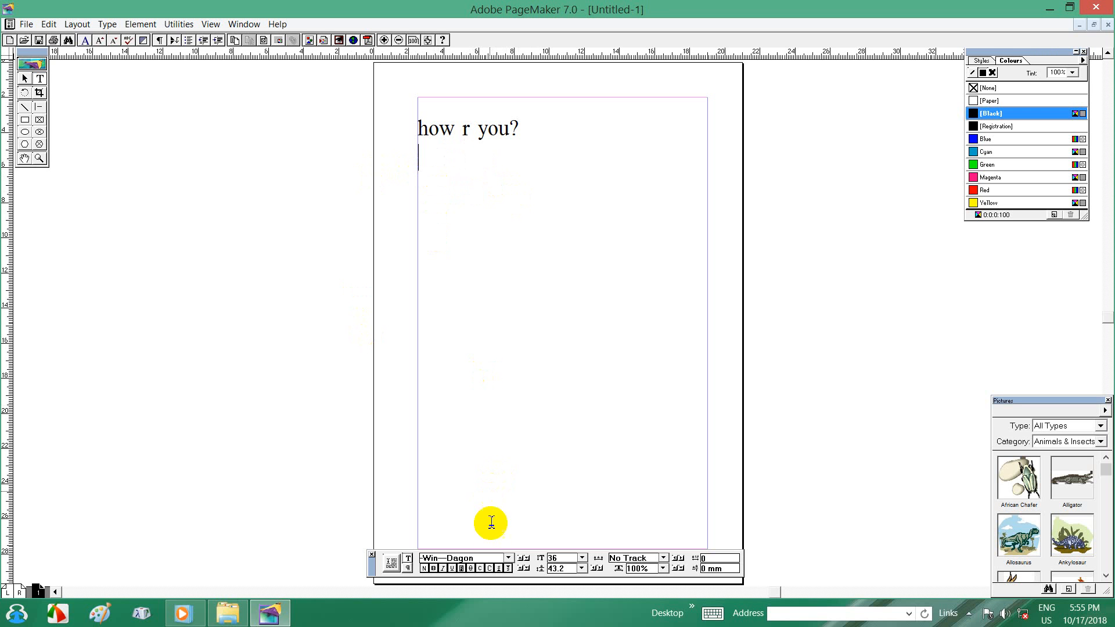
Enter Zawgyi as the font name in the Control palette, which raises a Font not found alert
click(508, 558)
drag(505, 521, 487, 541)
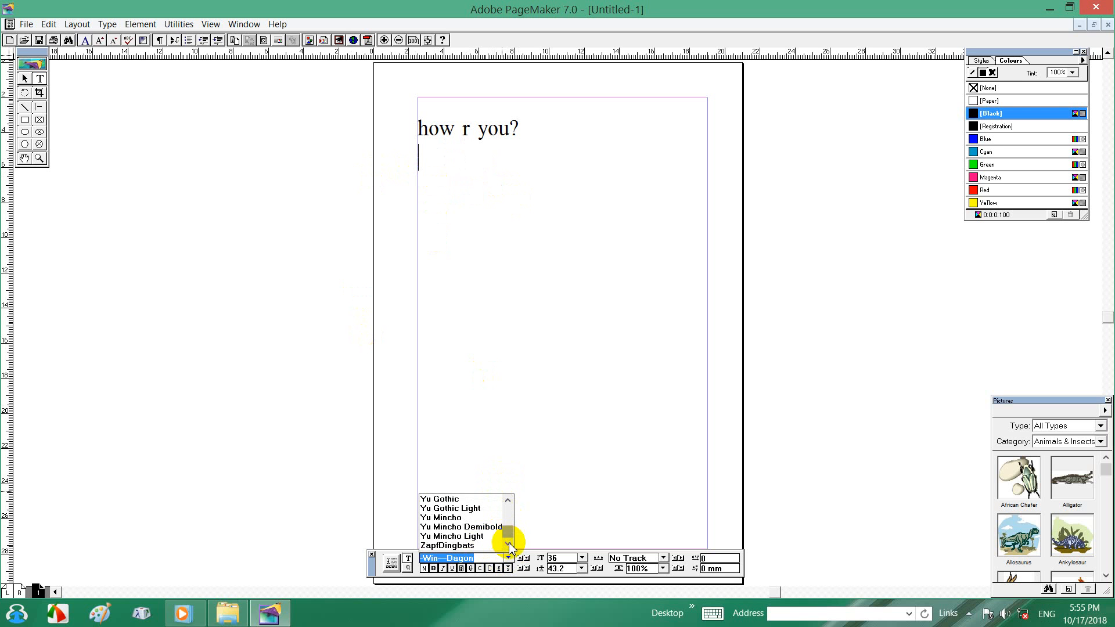
drag(507, 530, 508, 505)
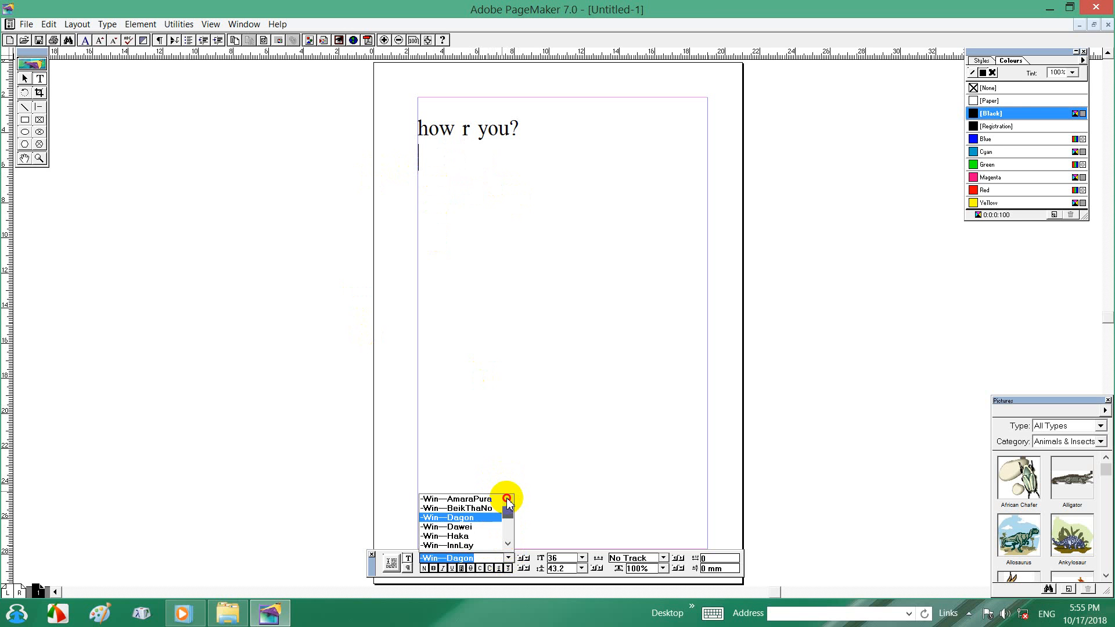
click(514, 432)
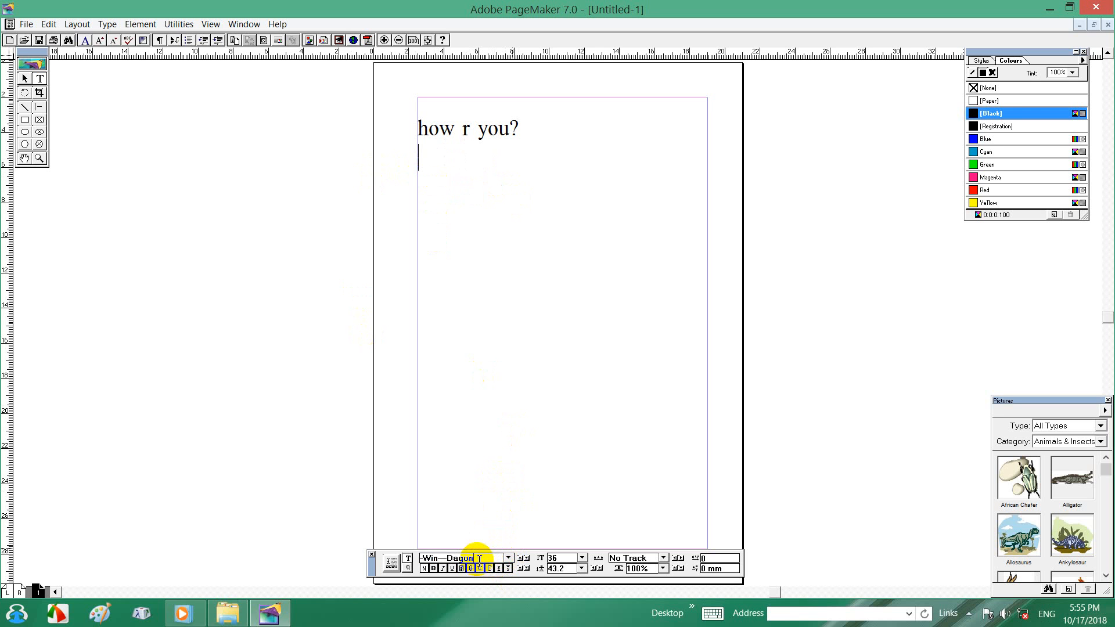
drag(480, 560, 392, 561)
text(?)
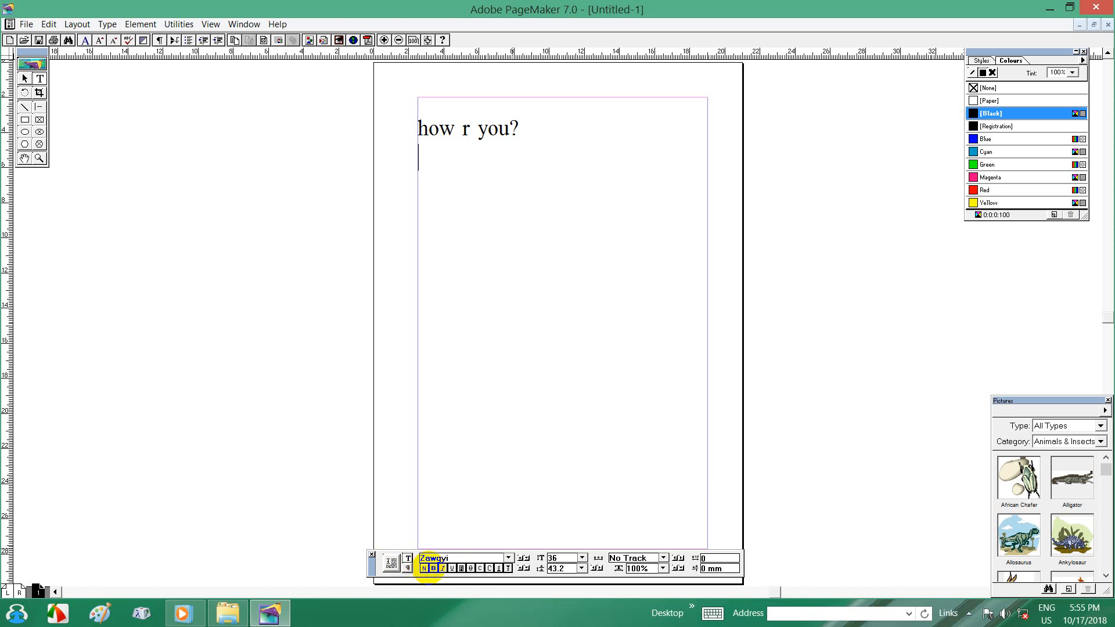
click(429, 567)
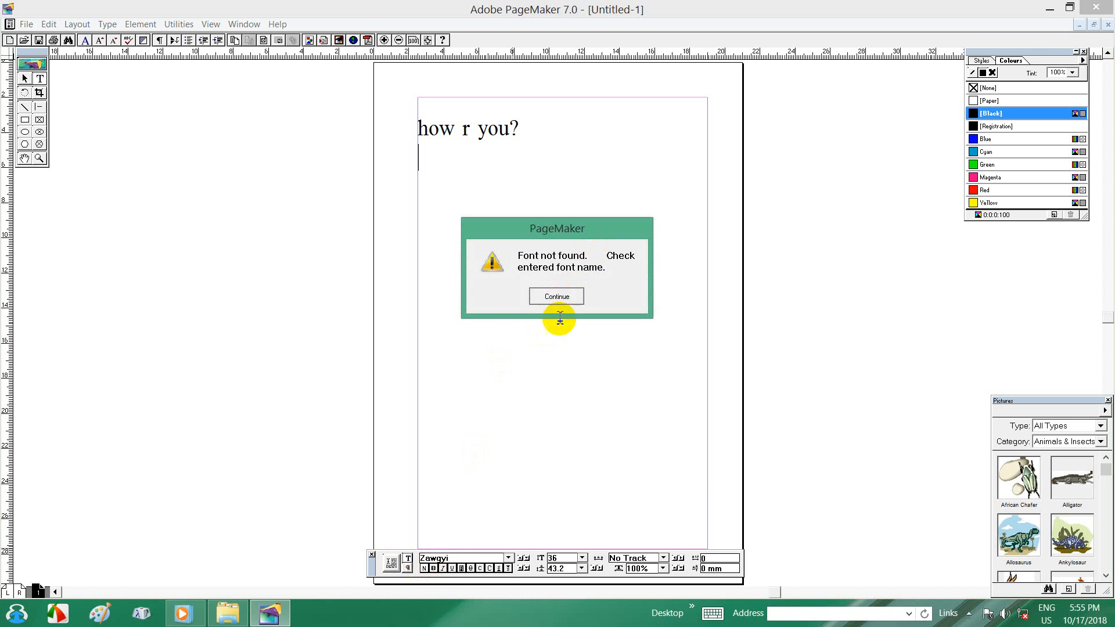
Dismiss the missing-font alert and apply the ZapfDingbats font
key(Return)
click(508, 557)
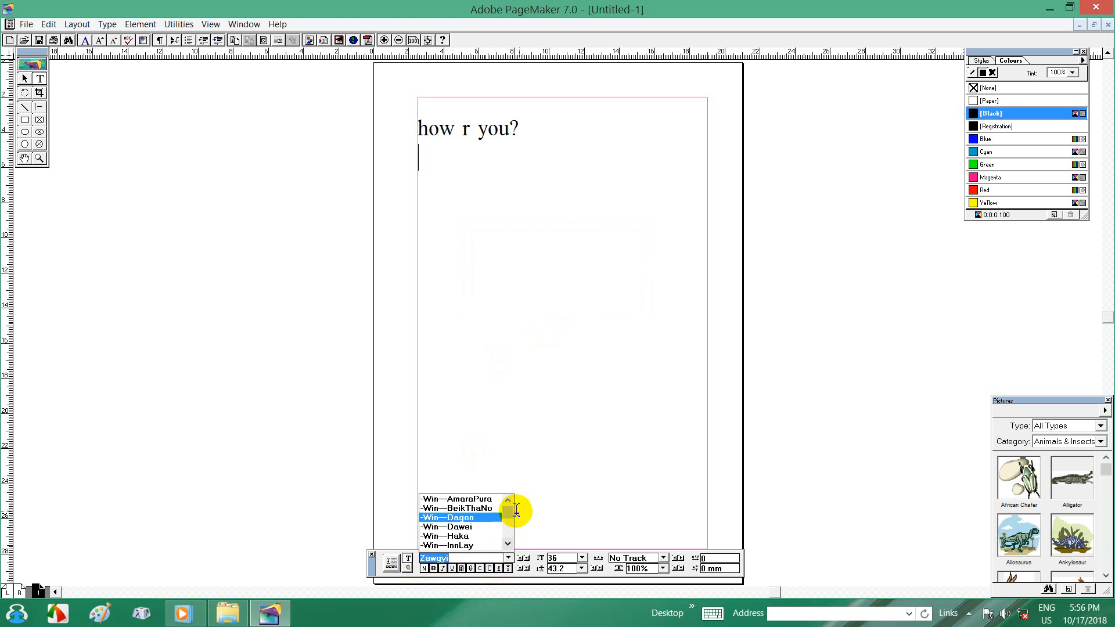
drag(515, 510, 510, 541)
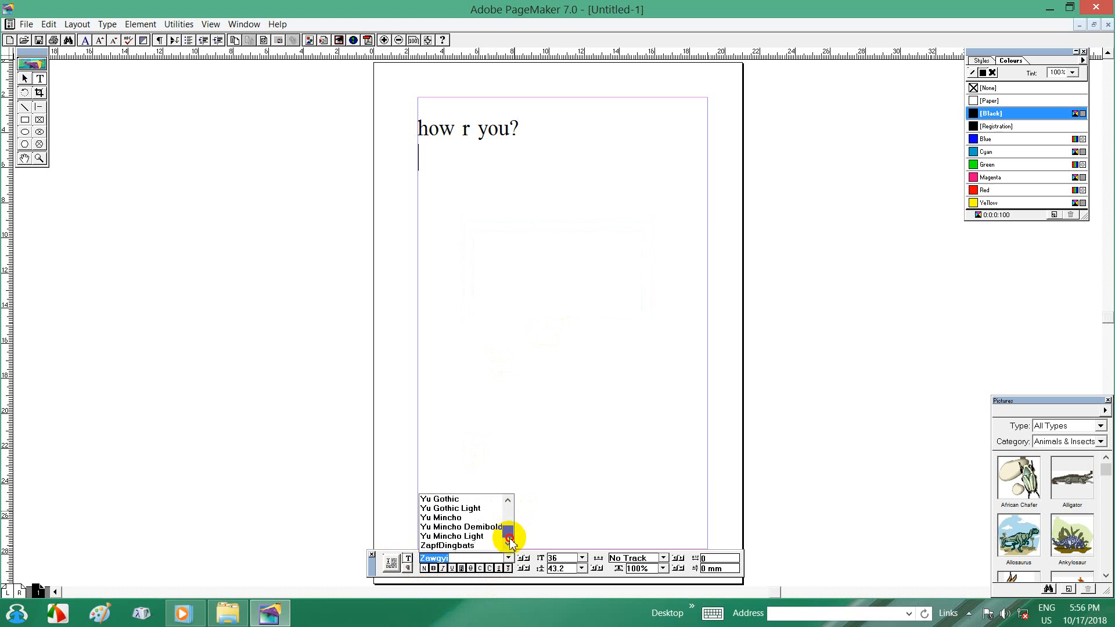
click(462, 546)
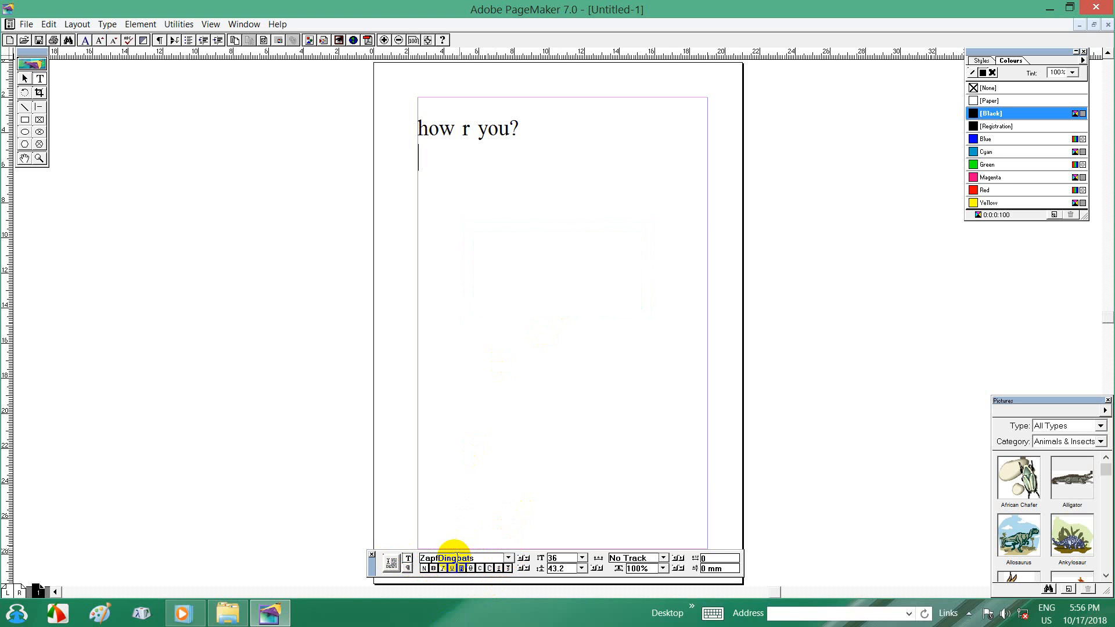
drag(486, 558, 390, 559)
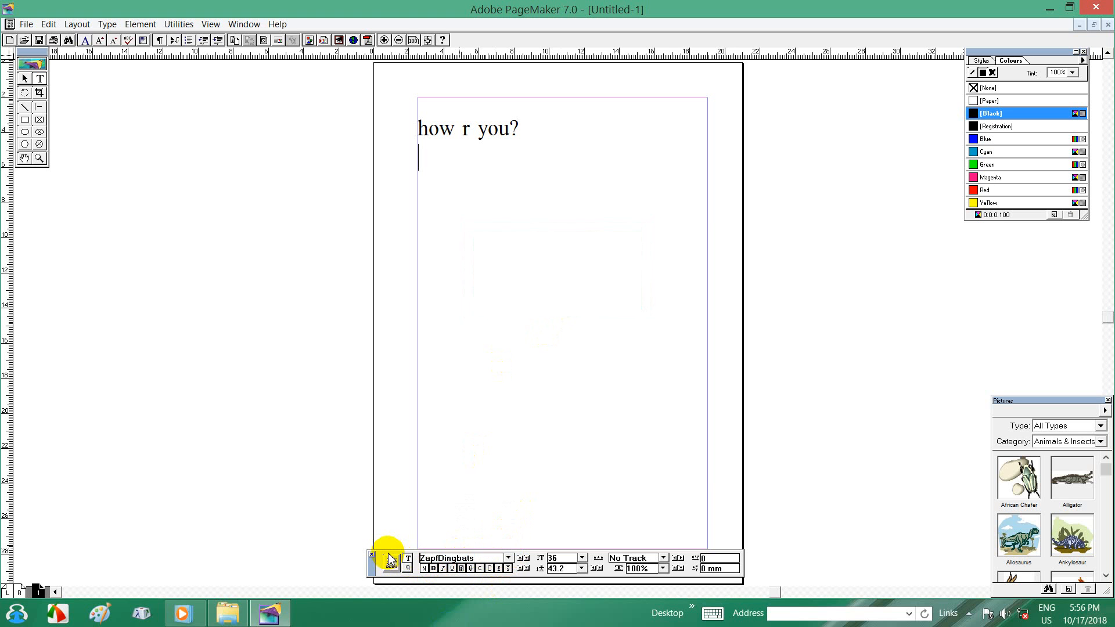
Apply the -Win—InnLay font and place the cursor on the empty second line
click(508, 559)
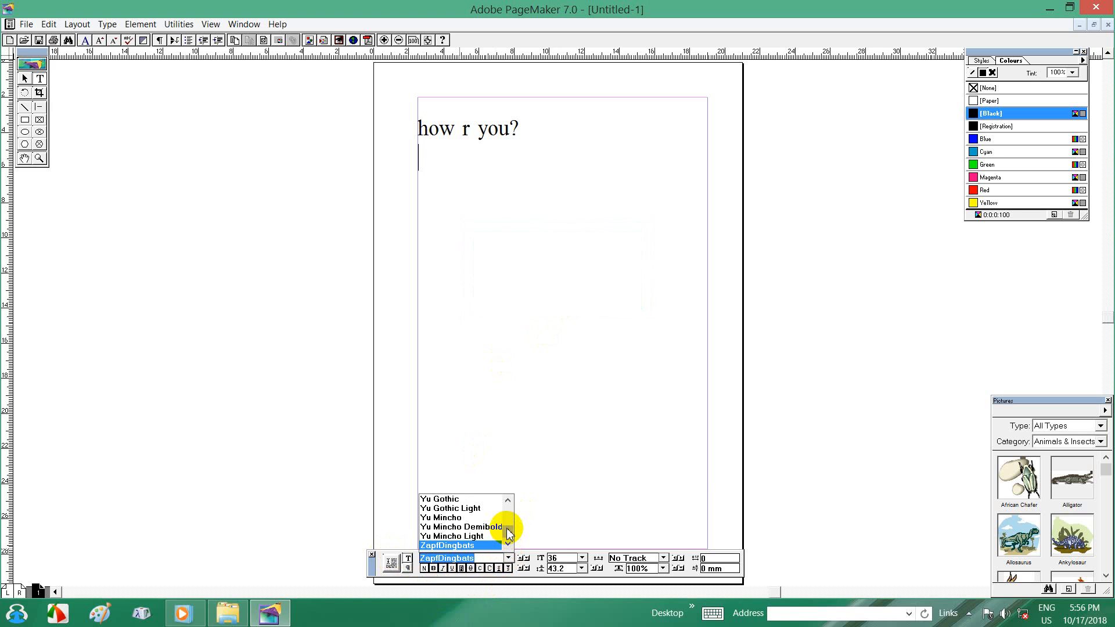
mouse_move(509, 529)
mouse_down()
mouse_move(506, 502)
mouse_move(507, 538)
mouse_up()
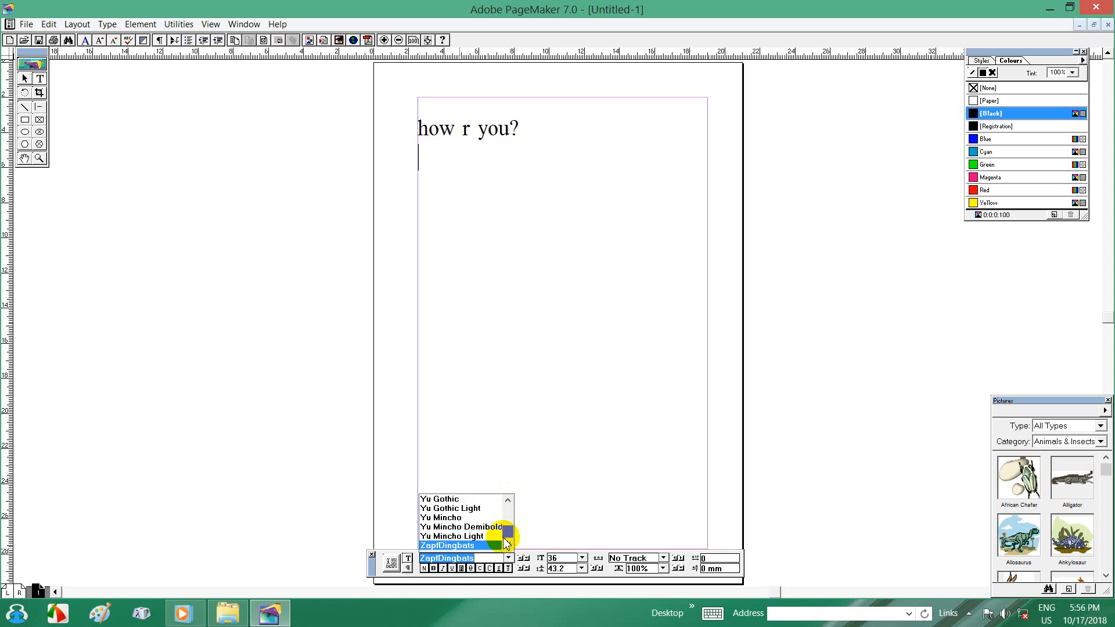
click(510, 506)
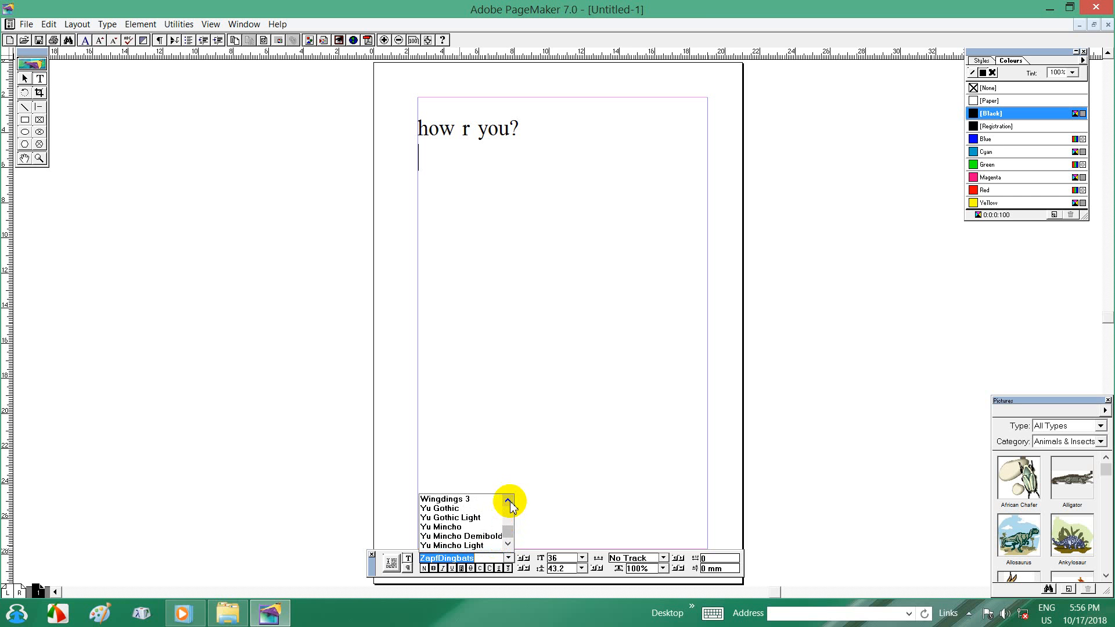
drag(508, 529, 511, 503)
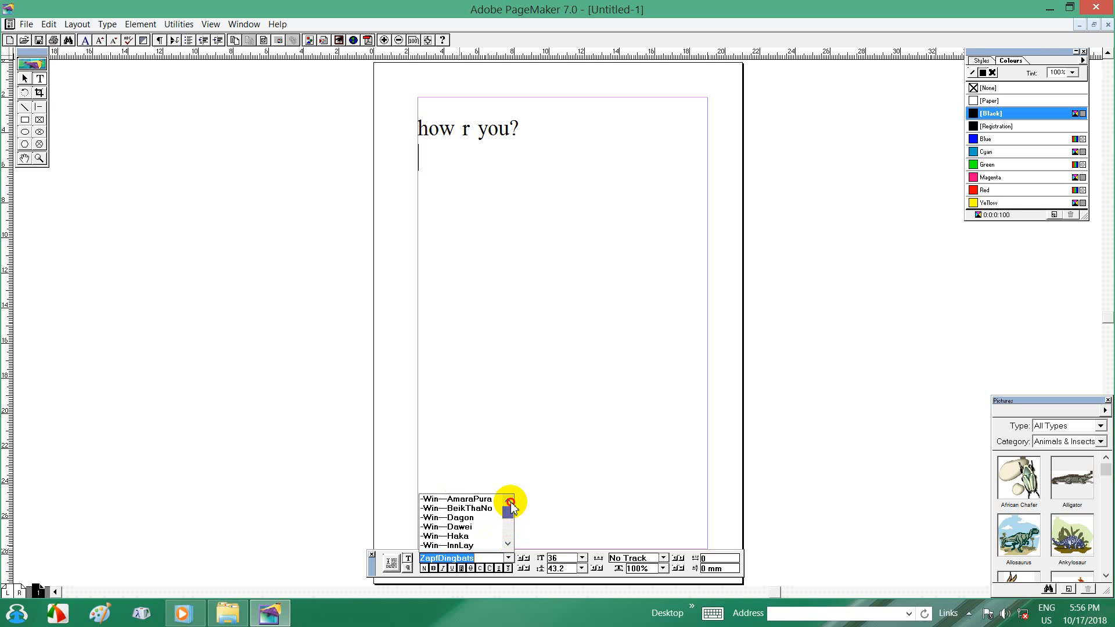
click(471, 546)
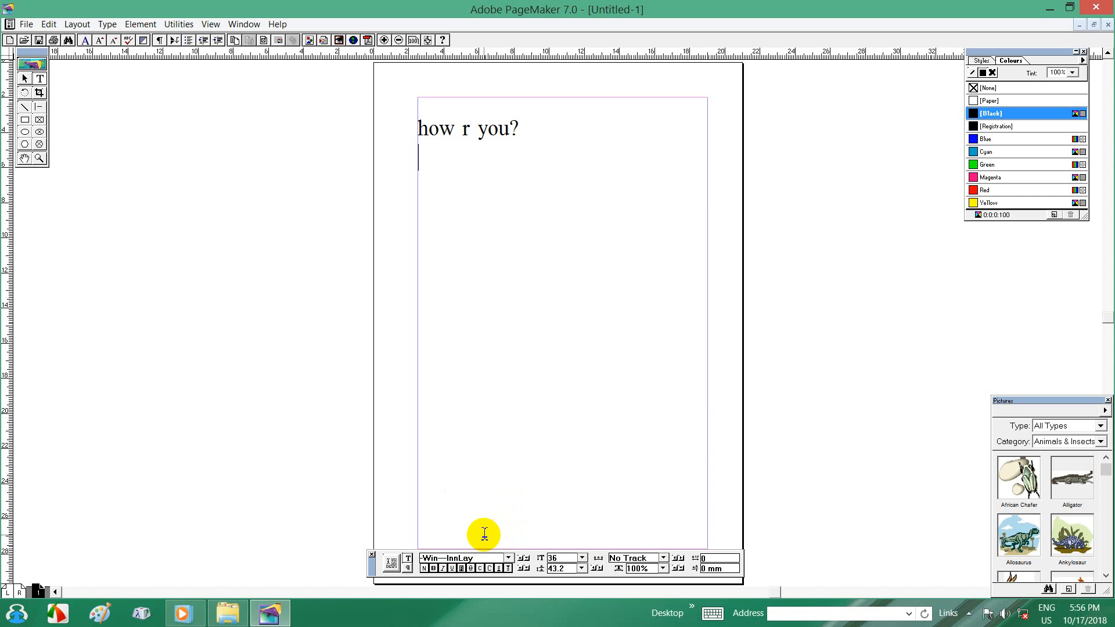
click(467, 161)
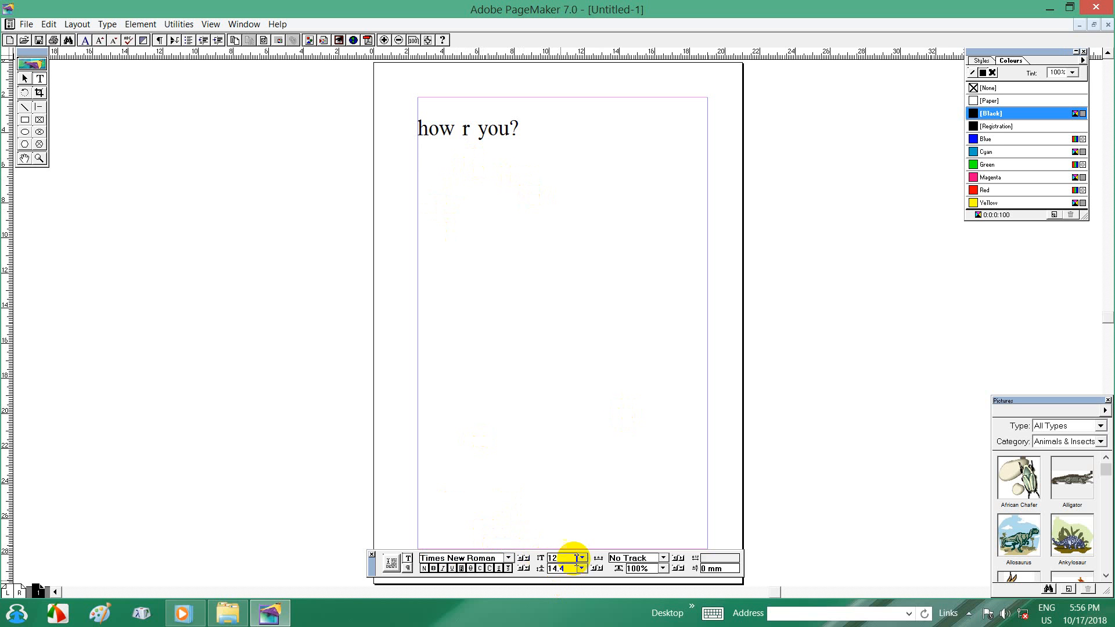
Set the font to -Win—Researcher at 24 pt and type the Burmese greeting နေကောင်းသလား
click(508, 558)
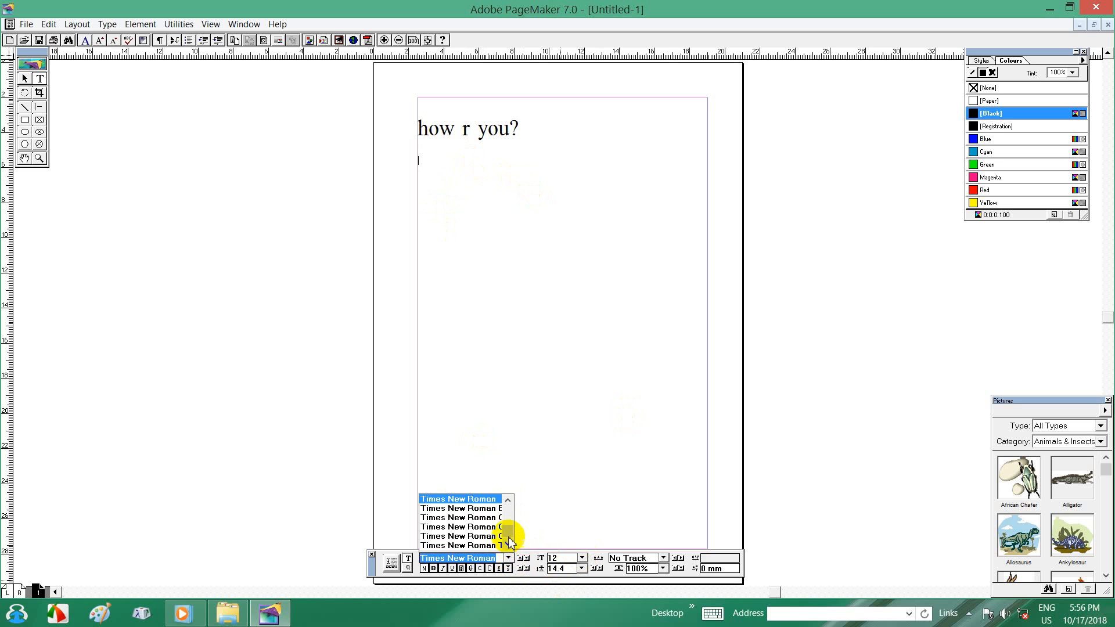
drag(506, 531, 511, 516)
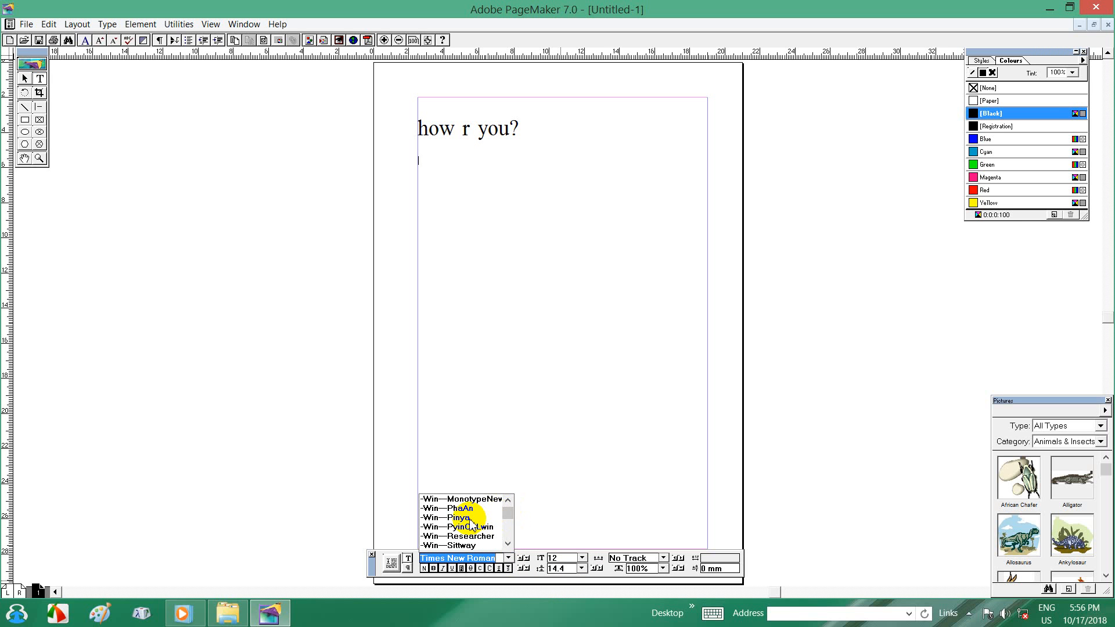
scroll(470, 531, down, 1)
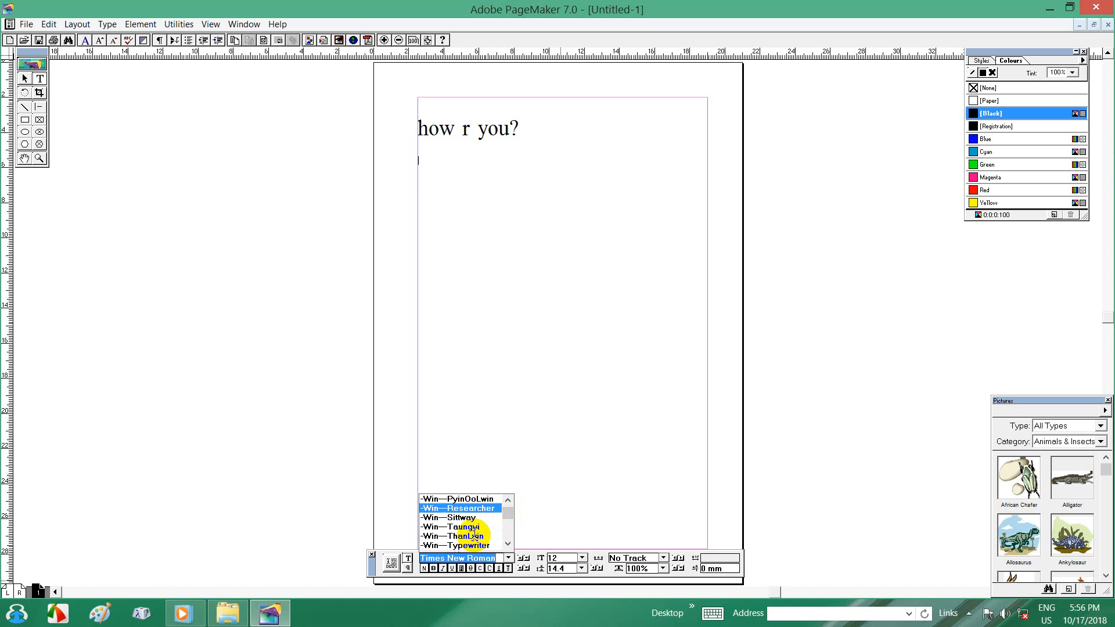
click(468, 510)
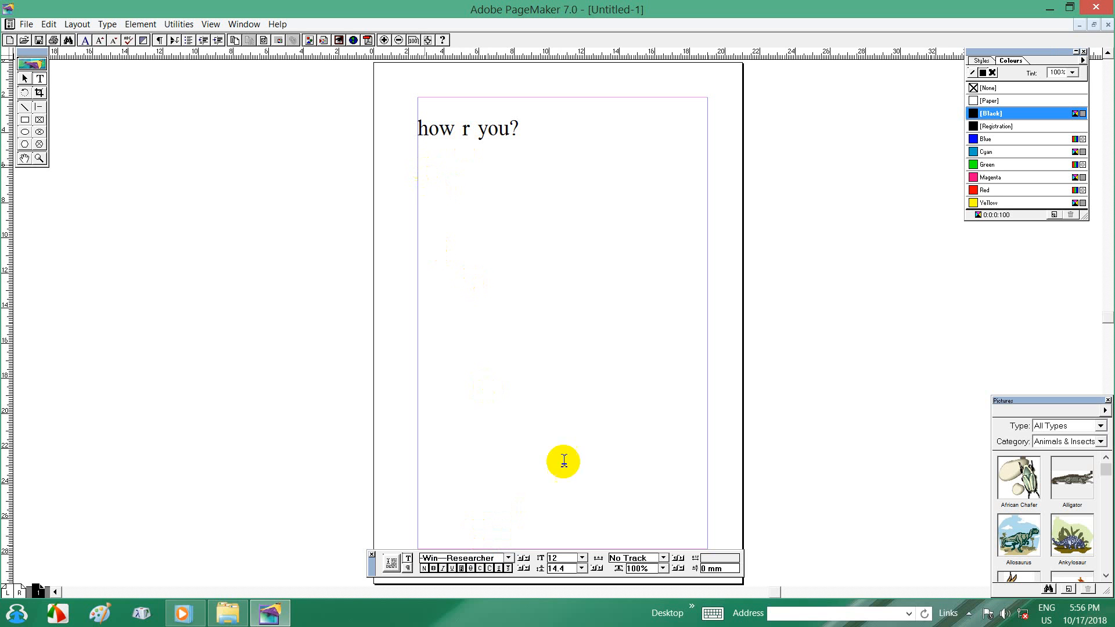
click(582, 557)
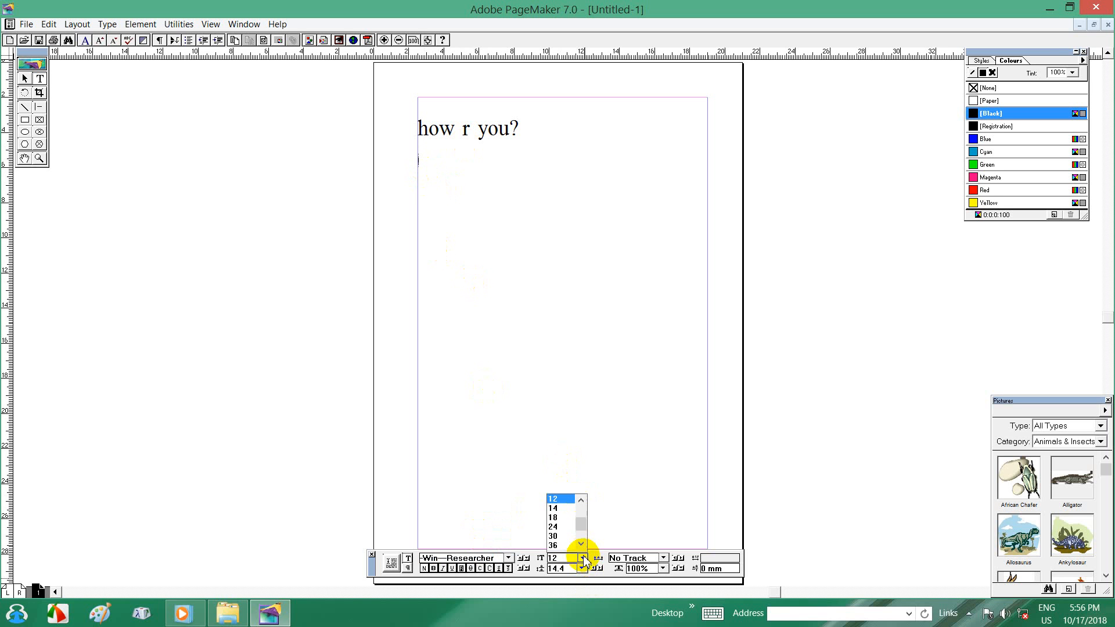
click(558, 527)
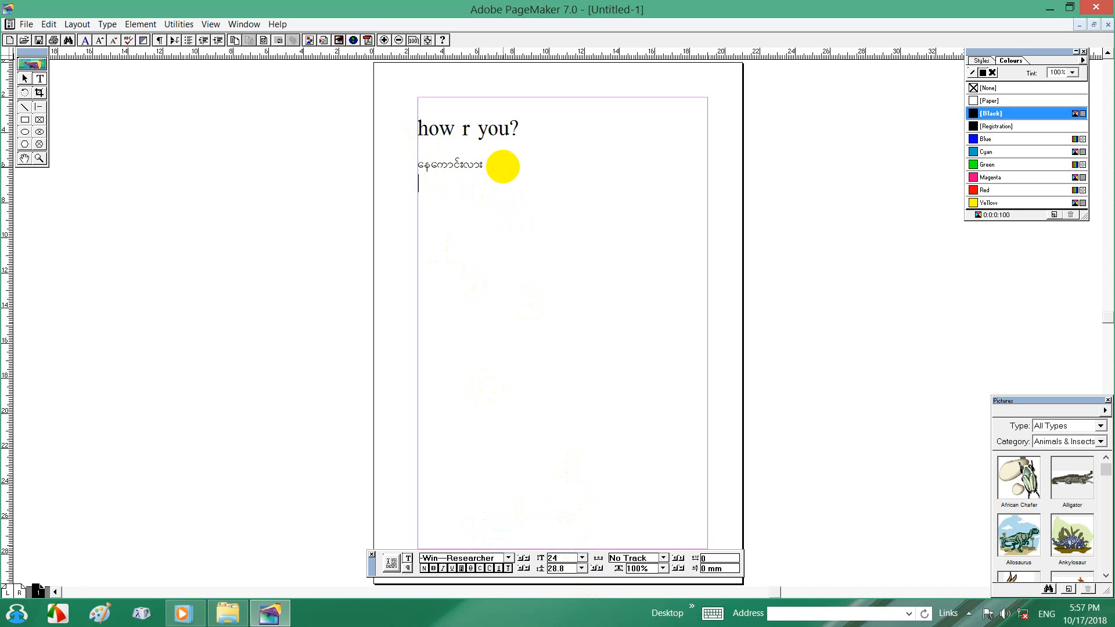
key(Return)
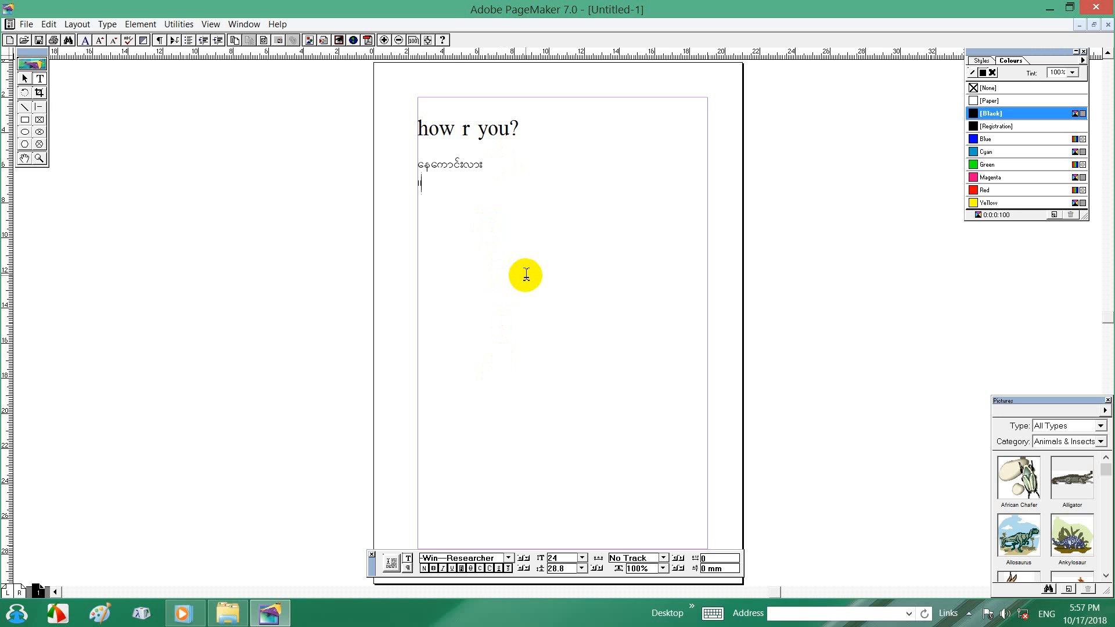
Select the stray character on the third line and set its font to Times
drag(424, 190, 389, 189)
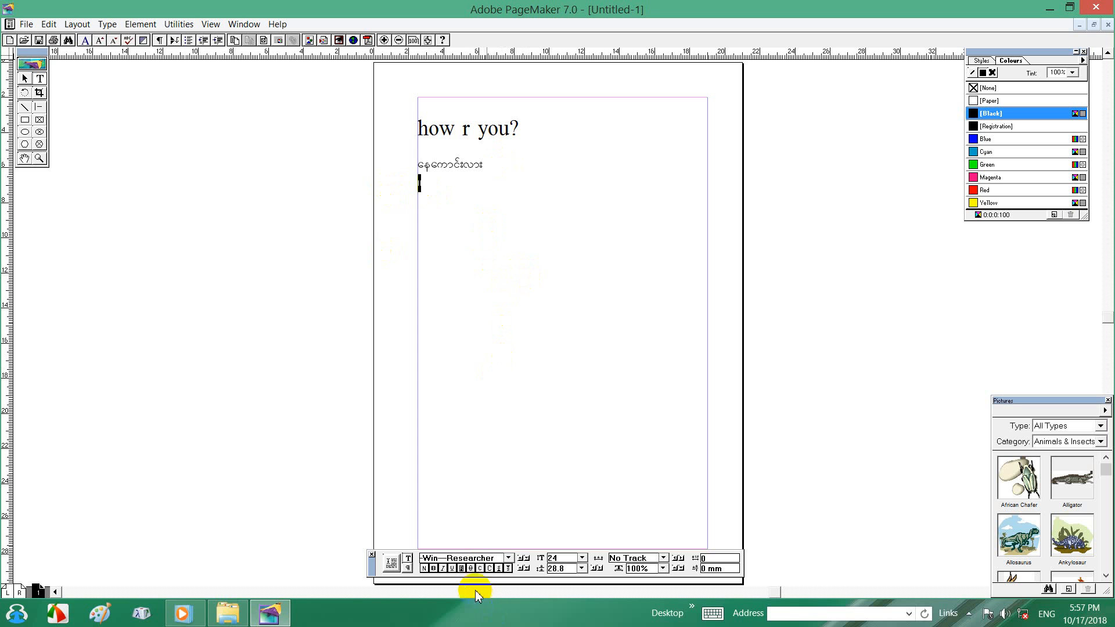
click(509, 557)
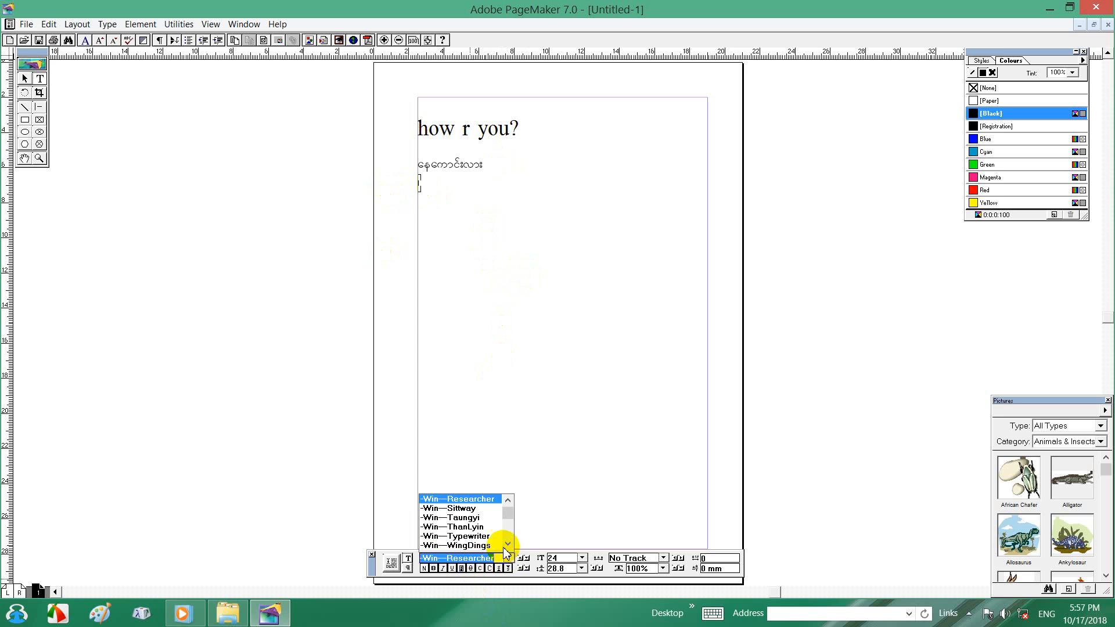
drag(508, 514, 461, 558)
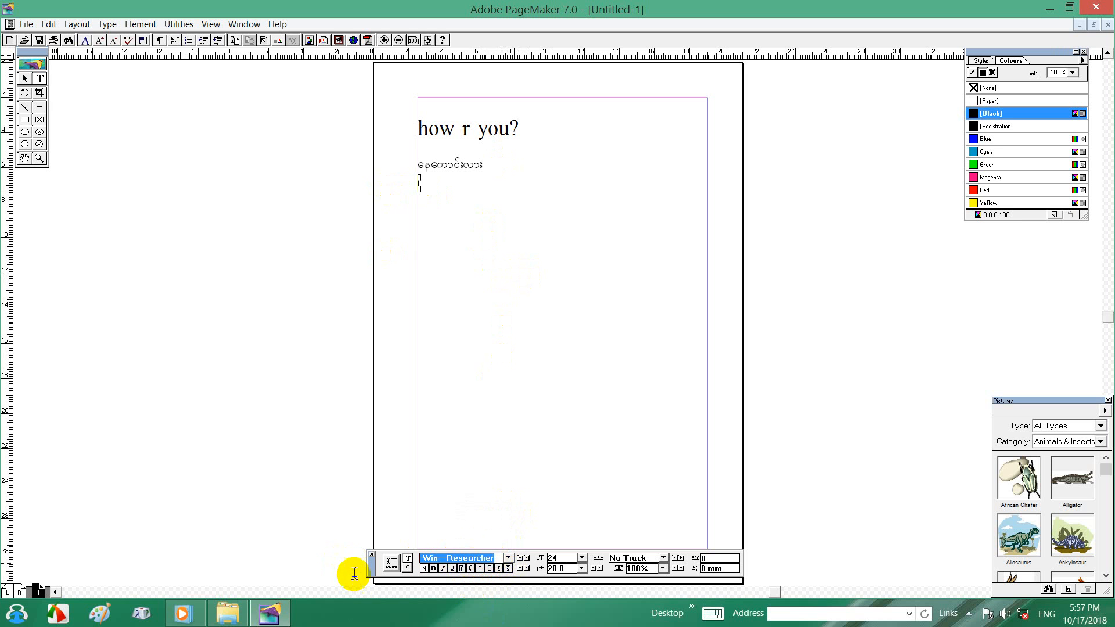
text(???)
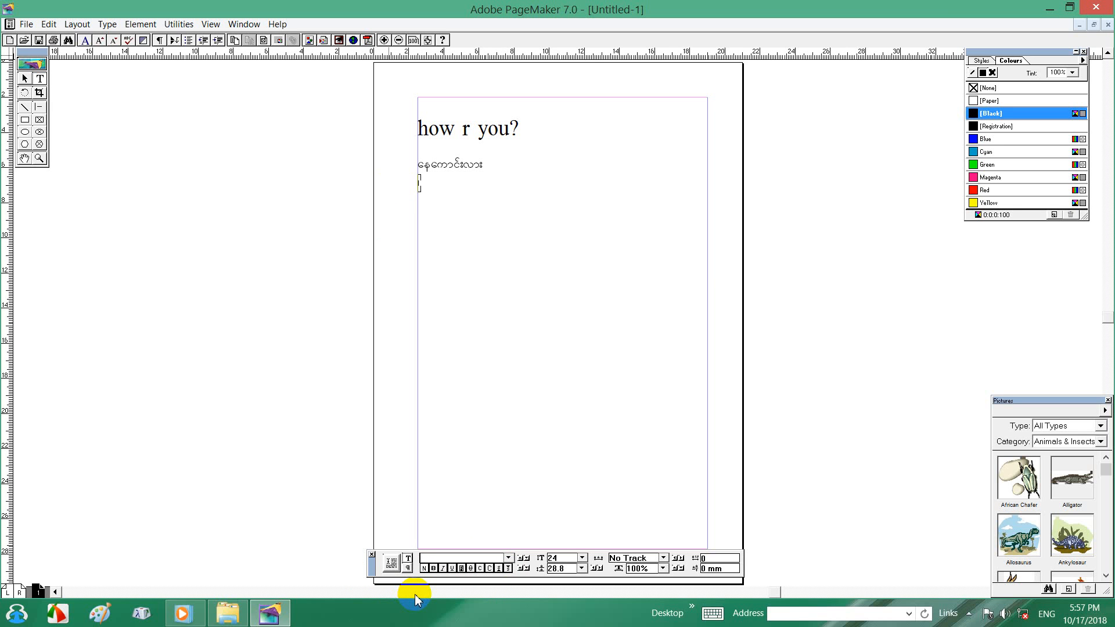
key(alt+shift)
text(T)
text(im)
text(a)
Type 'Have You Eaten Lunch' on the third line, then select the Burmese greeting
drag(443, 194, 405, 179)
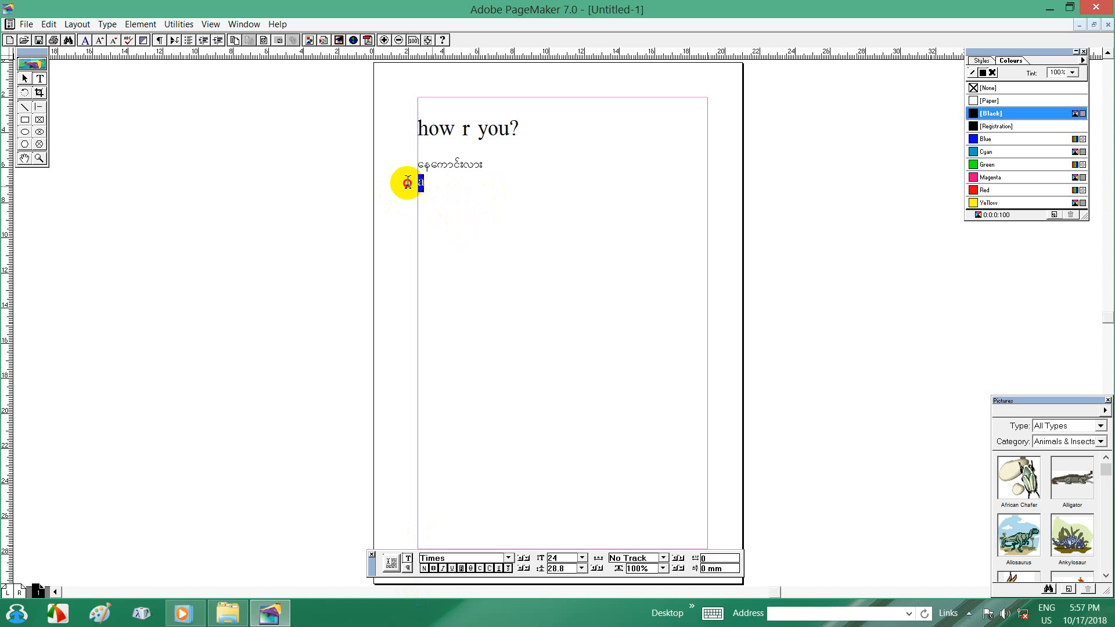
text(Have You Eaten)
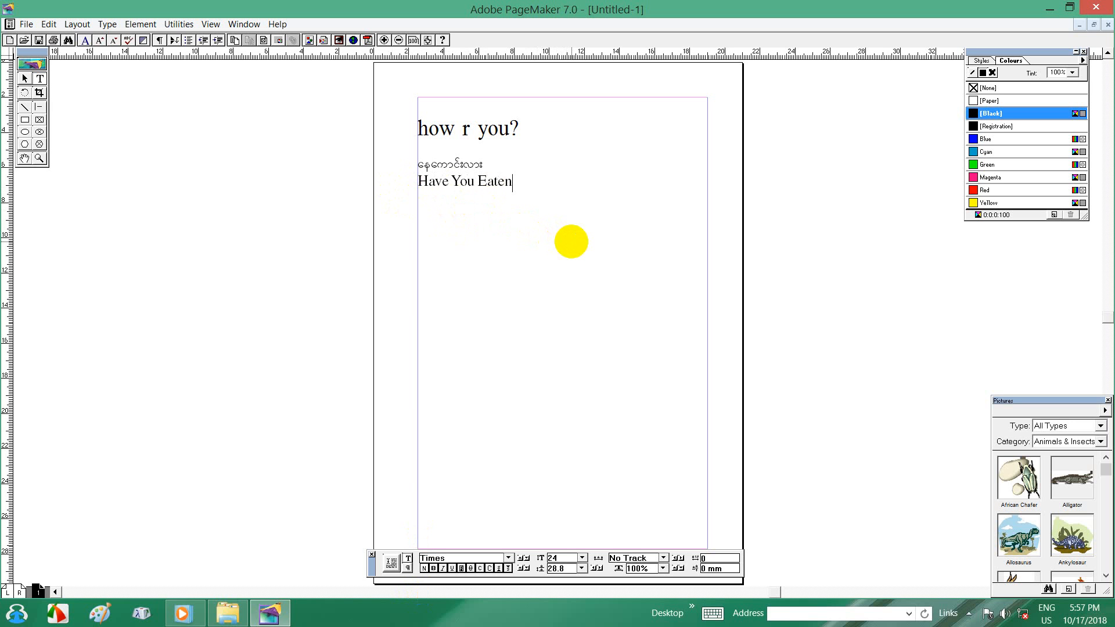
text( Lunch?)
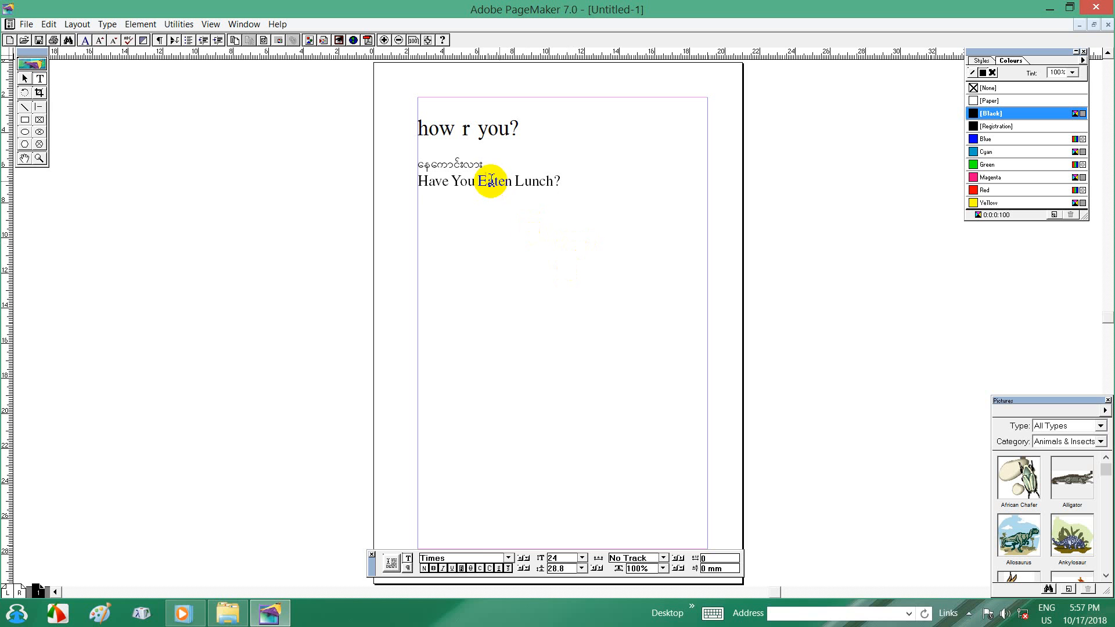
drag(493, 166, 374, 173)
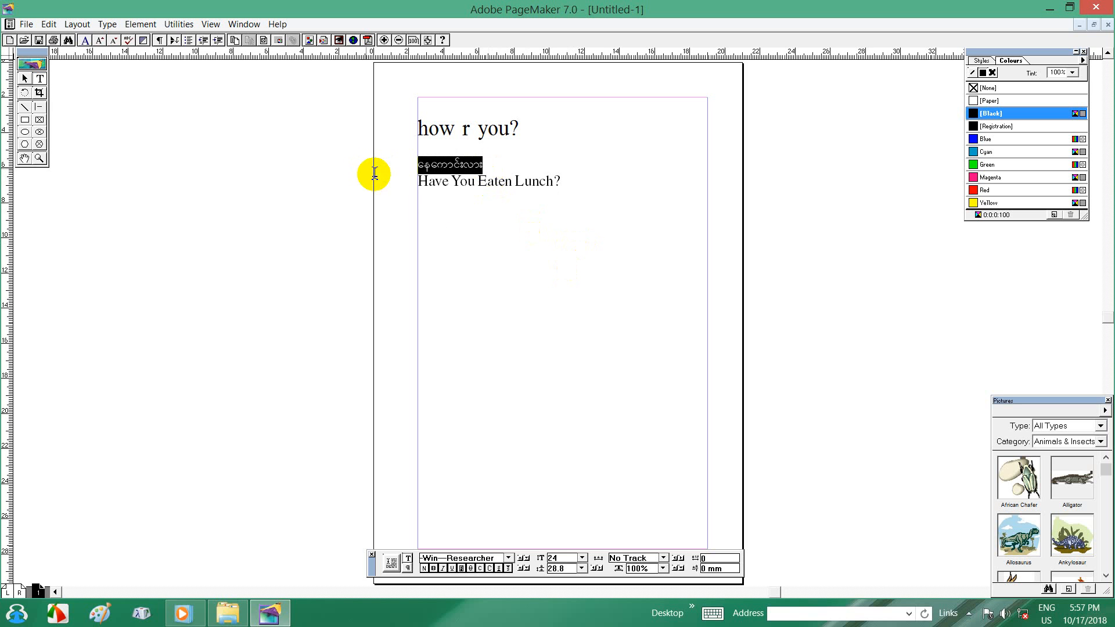
Add the Burmese 'Have you eaten lunch?' line below the English question and end the first Burmese greeting with ။
click(434, 212)
key(Return)
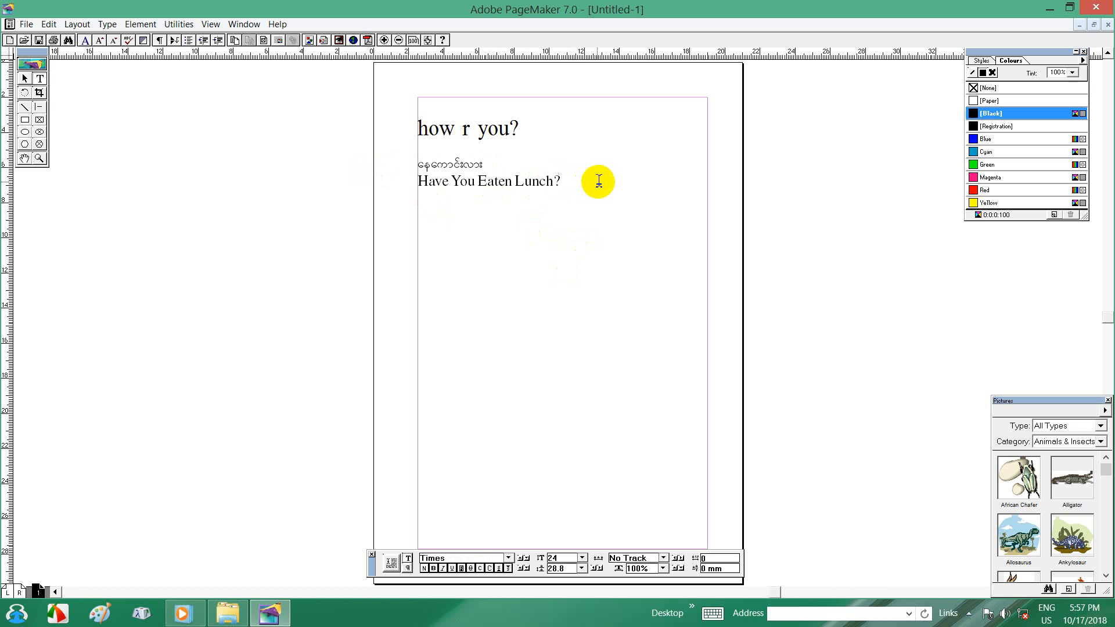
text(နေကောင်းလား)
drag(480, 199, 420, 200)
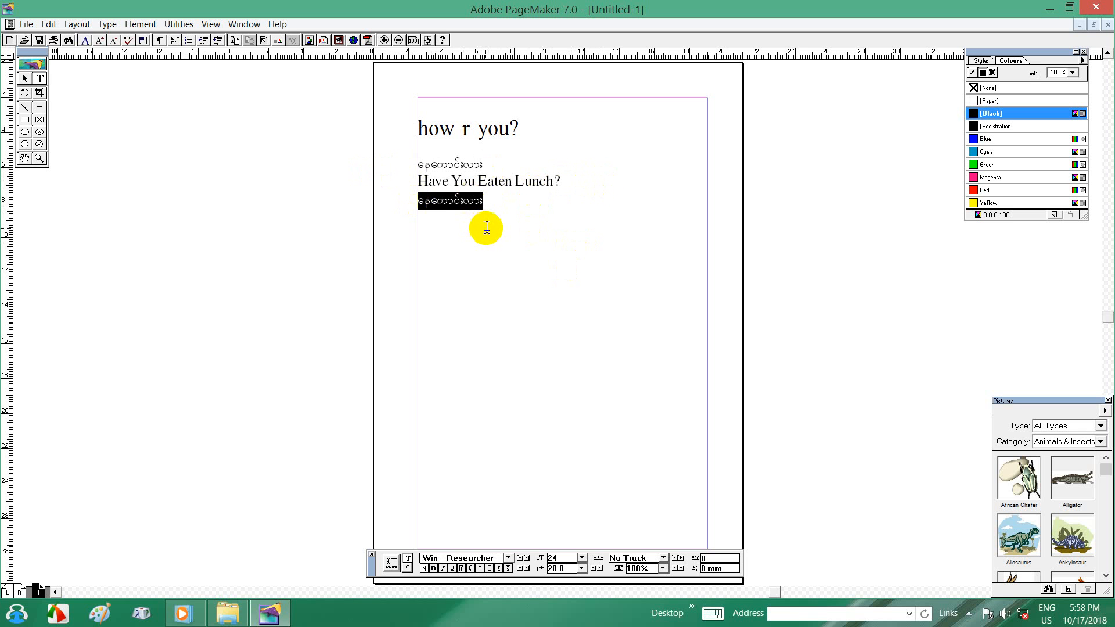
text(လေ့)
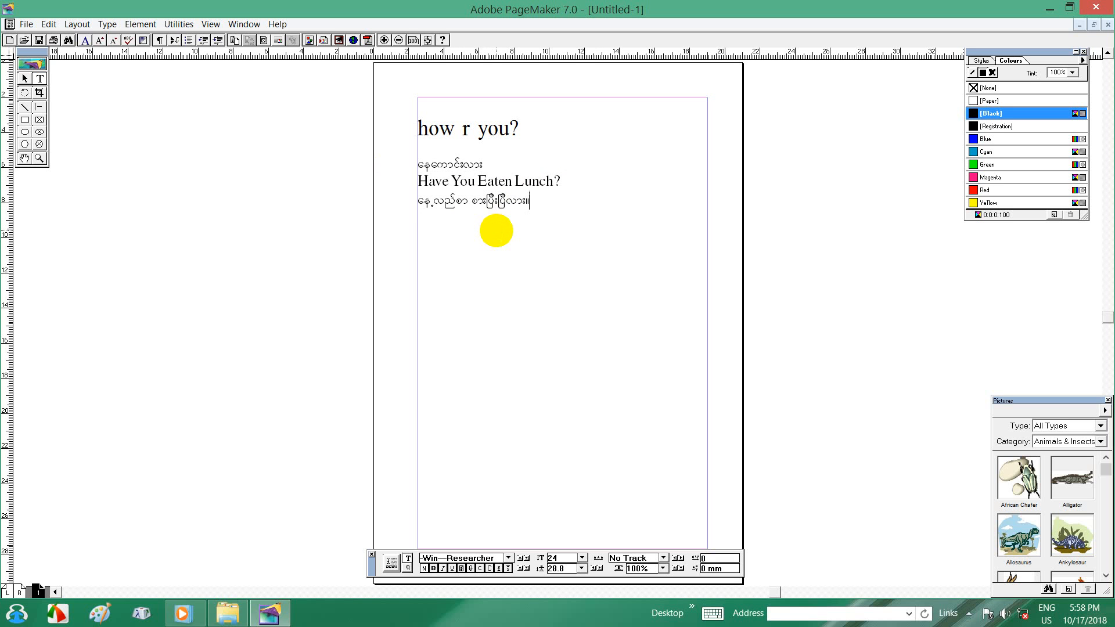
click(492, 166)
Save the publication to the Desktop as Untitled-1.pmd, then start Save As for another copy
click(26, 25)
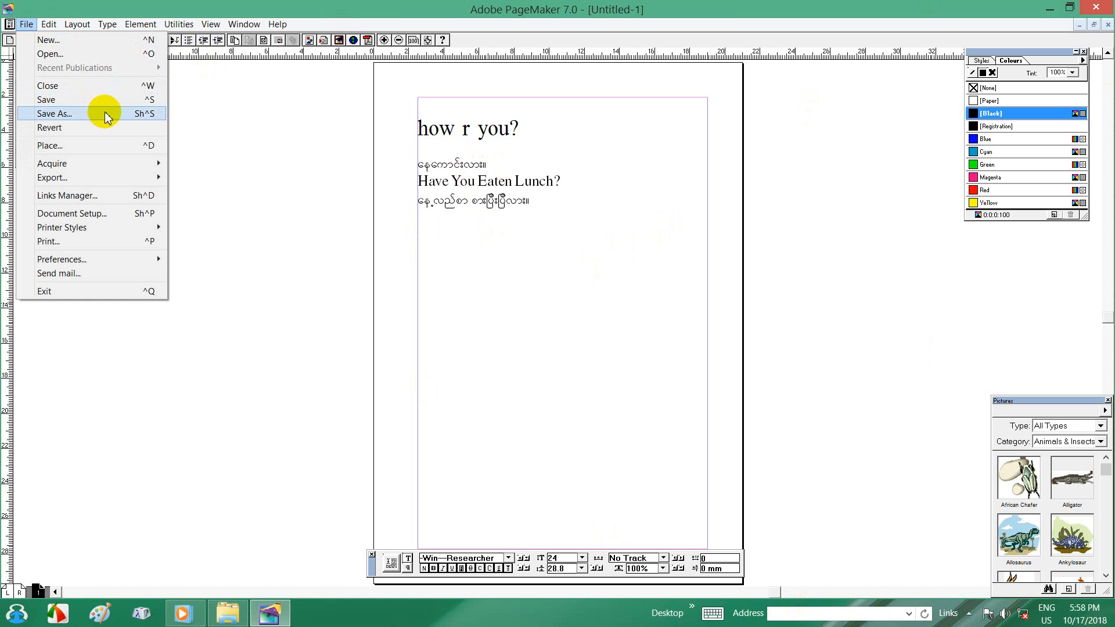
click(104, 113)
key(Return)
click(26, 24)
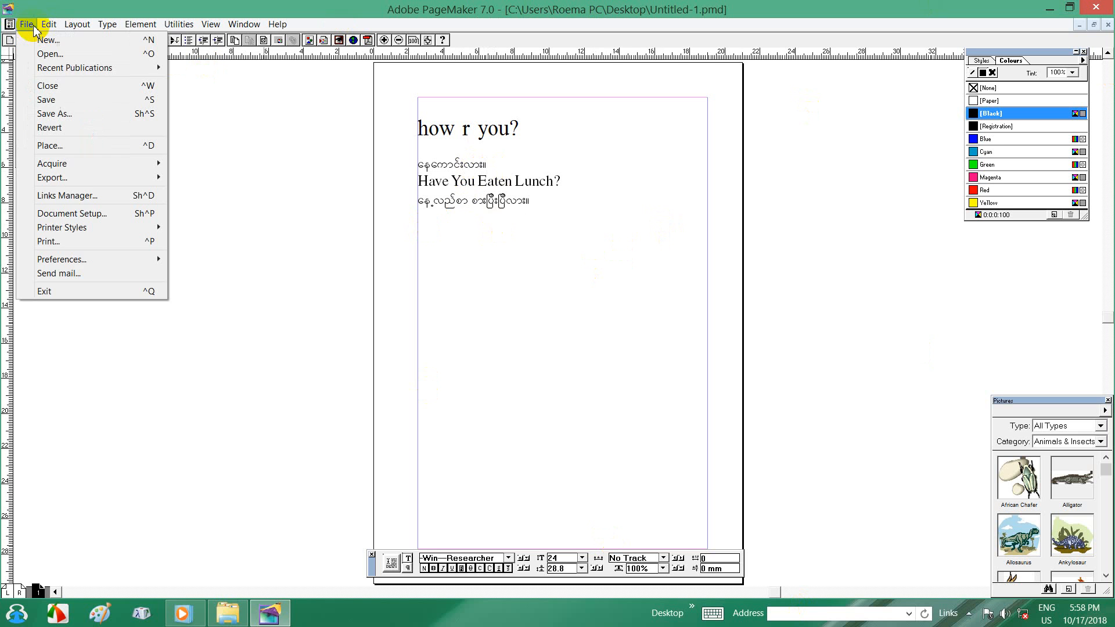
click(46, 99)
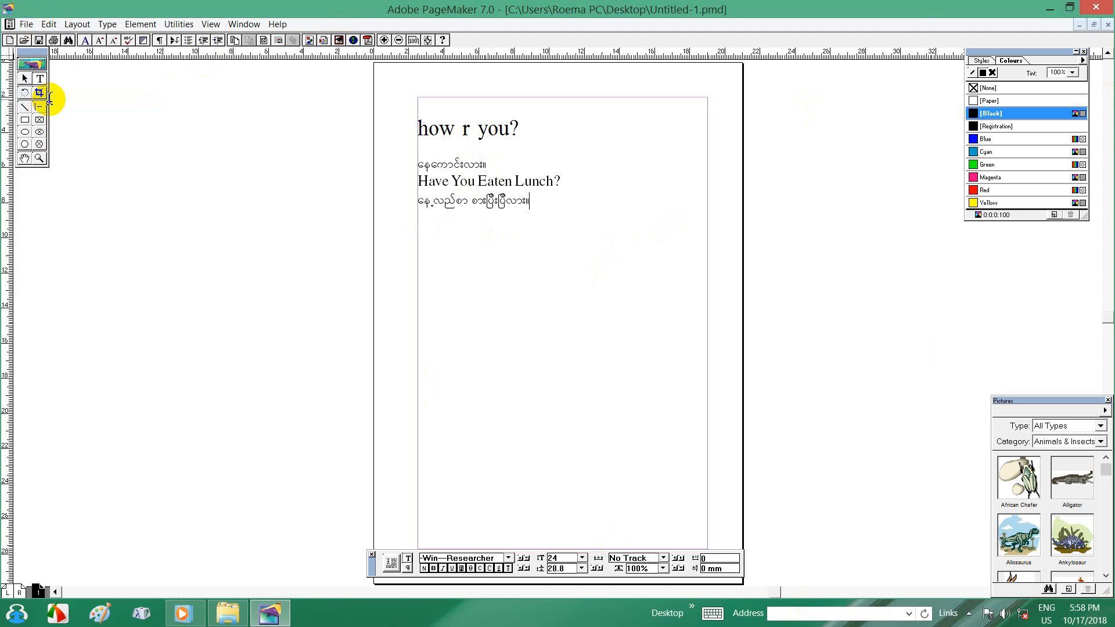
click(26, 25)
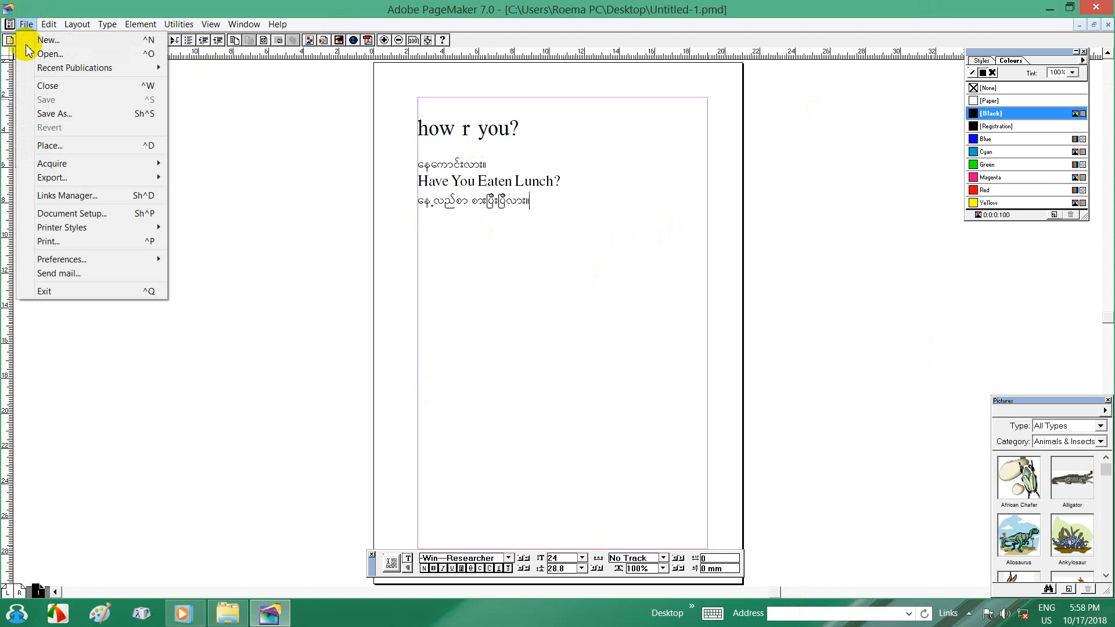
click(63, 114)
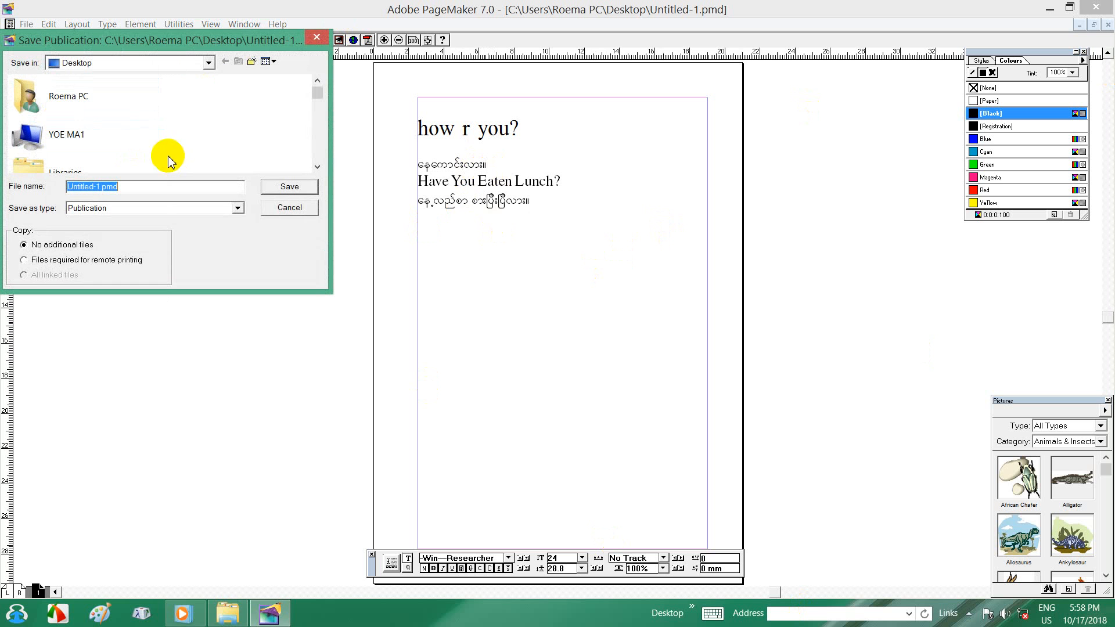
Save the page to the Desktop under a new name with Save as type kept on Publication (.pmd)
click(208, 63)
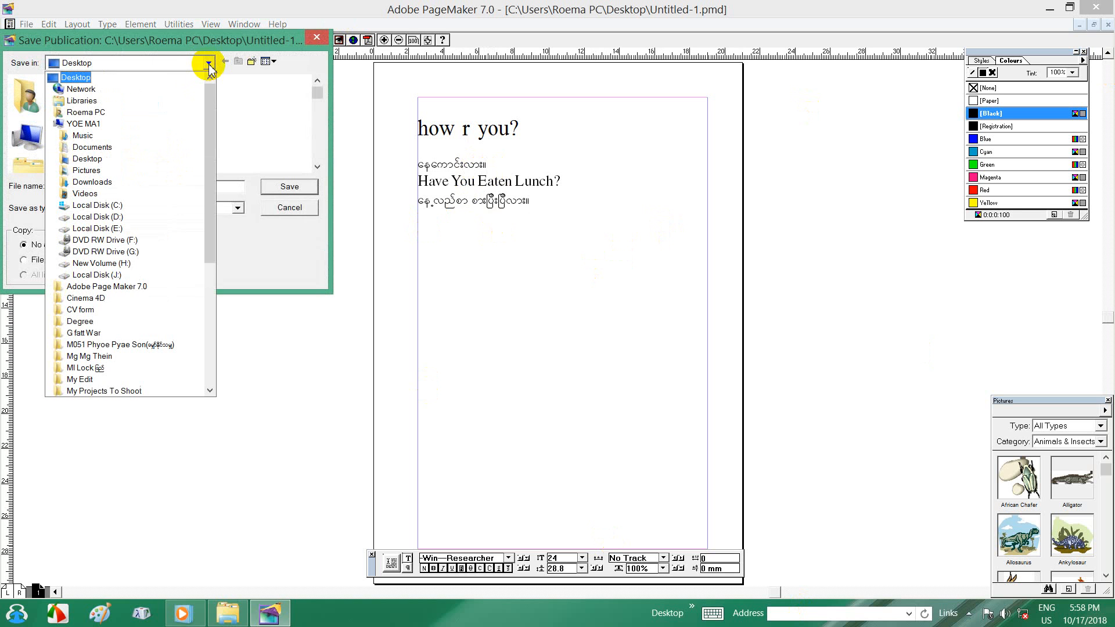
click(73, 75)
click(96, 187)
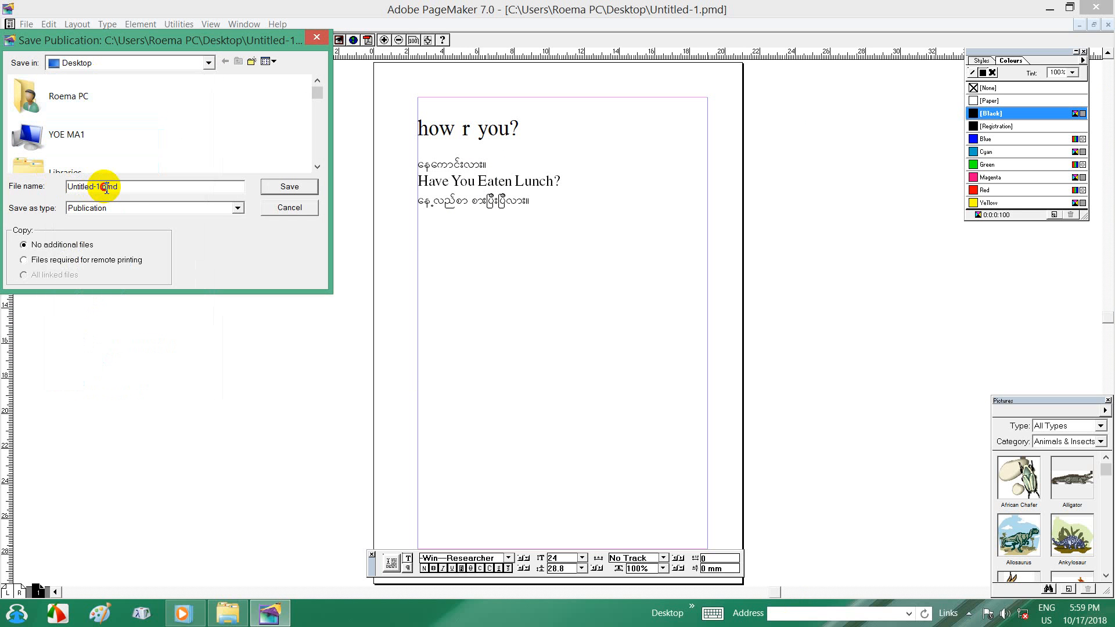
double_click(123, 186)
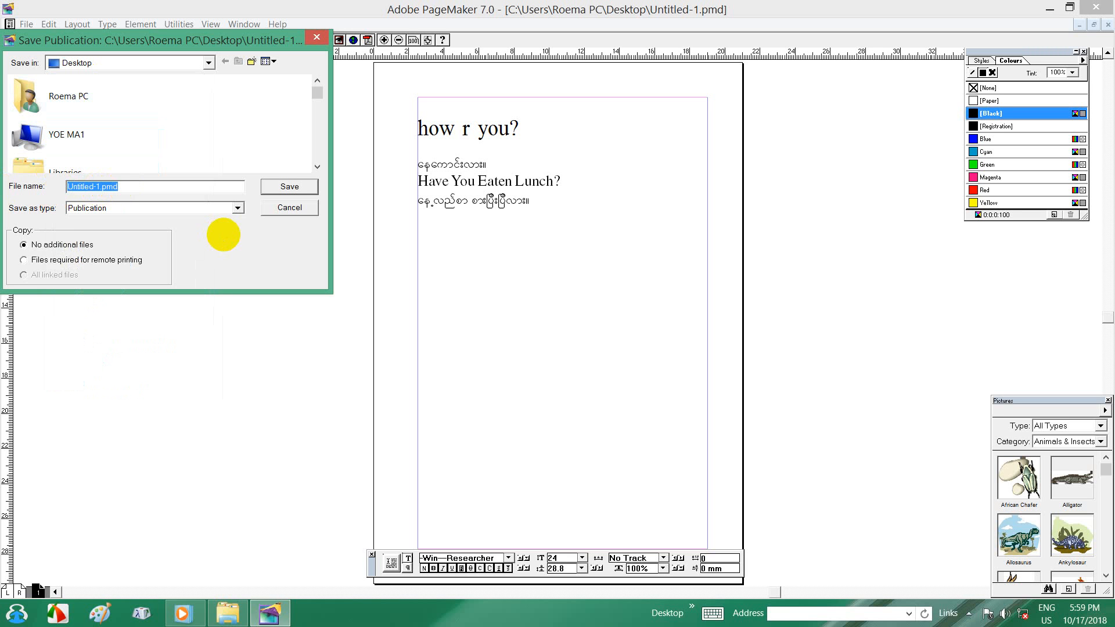
text(Bo)
text(Ko)
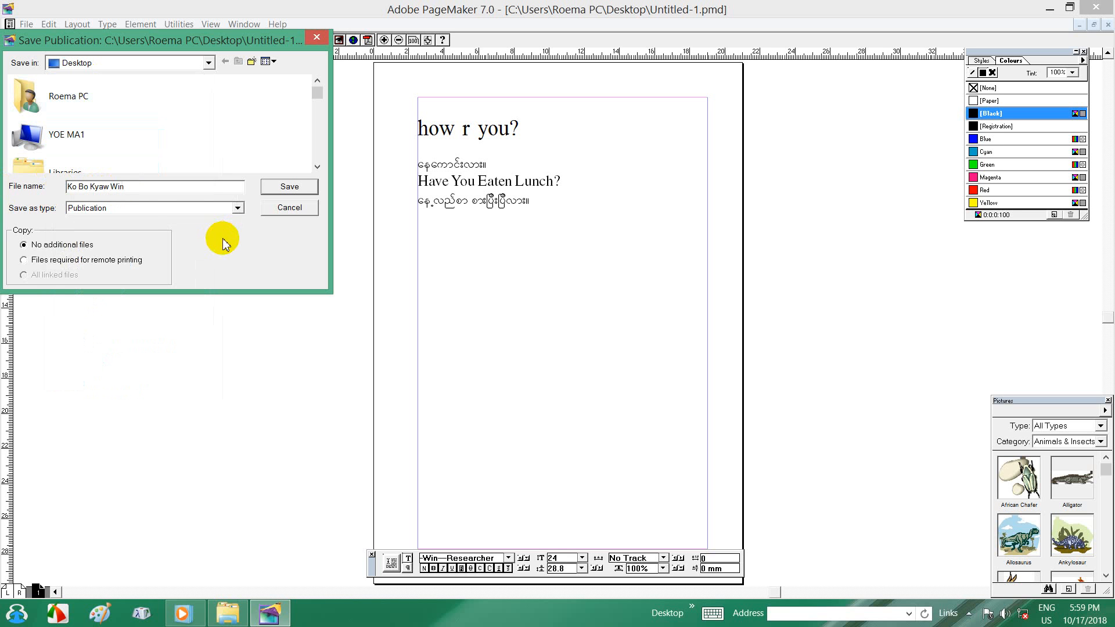
click(237, 208)
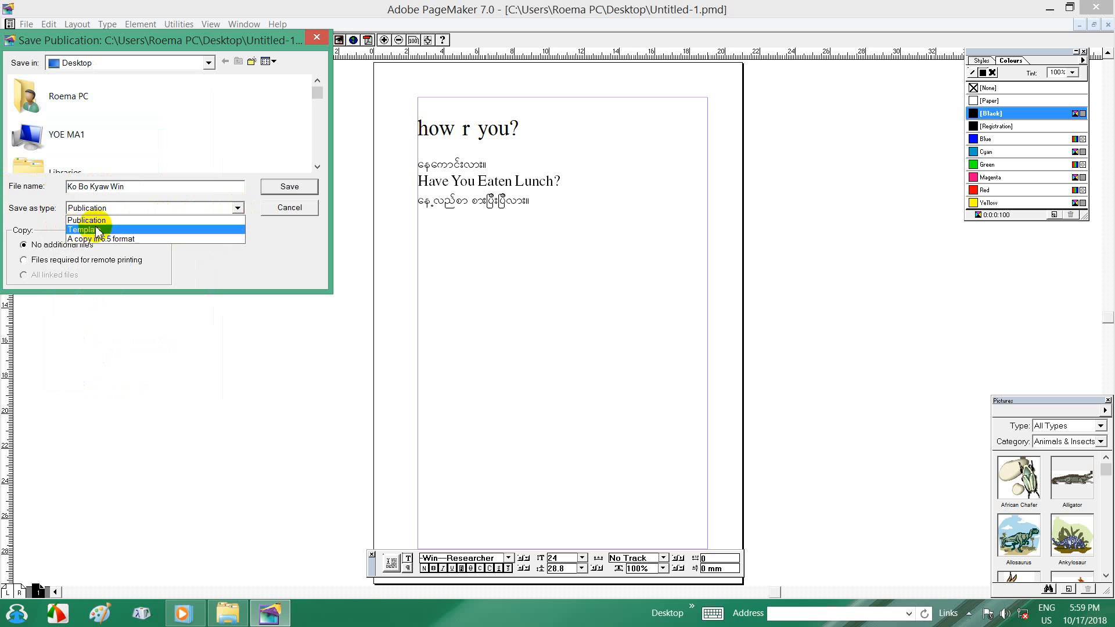
click(110, 220)
click(236, 209)
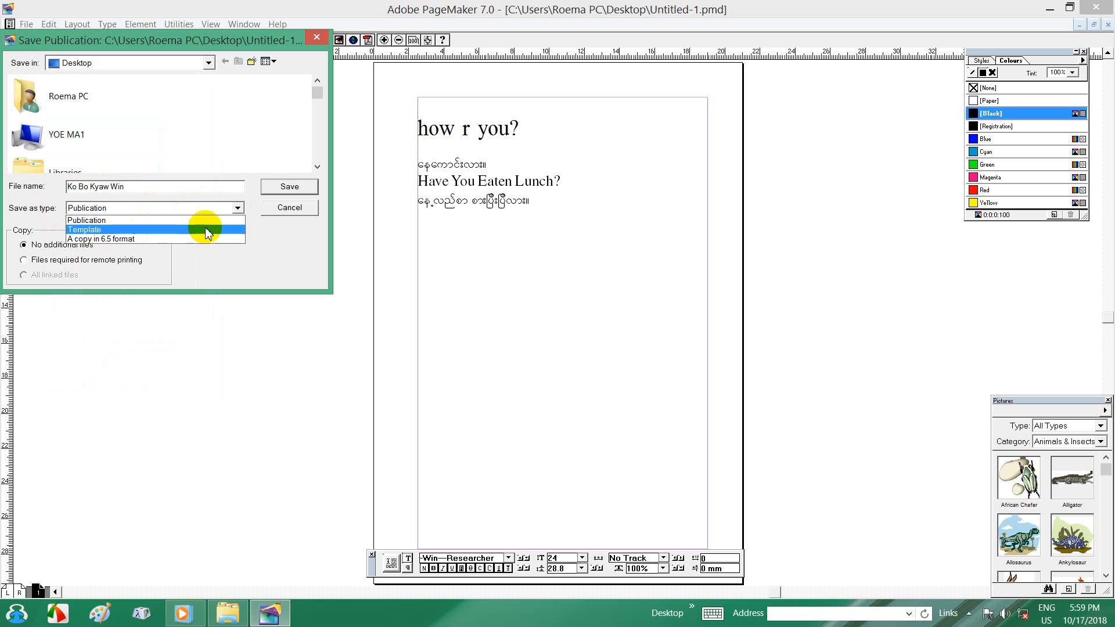
click(238, 209)
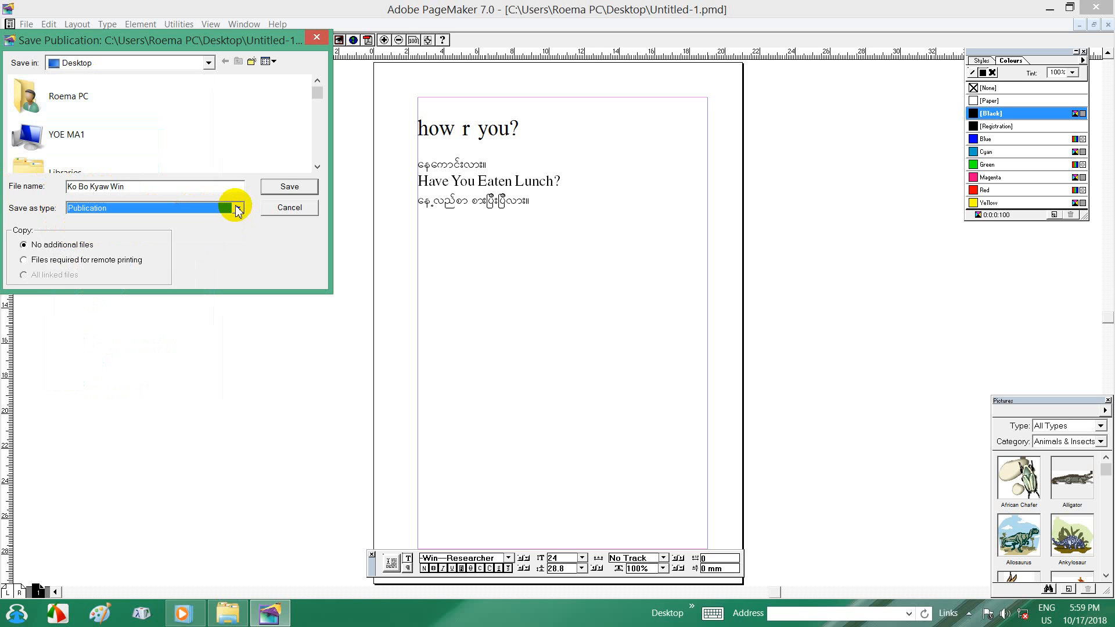
click(283, 186)
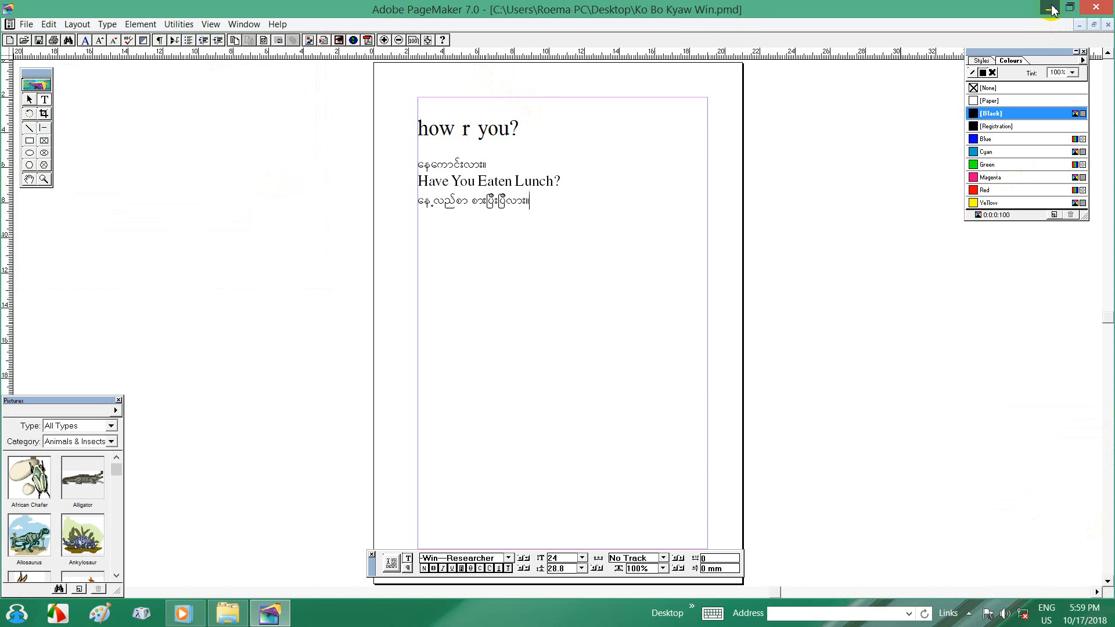
click(1053, 10)
right_click(636, 202)
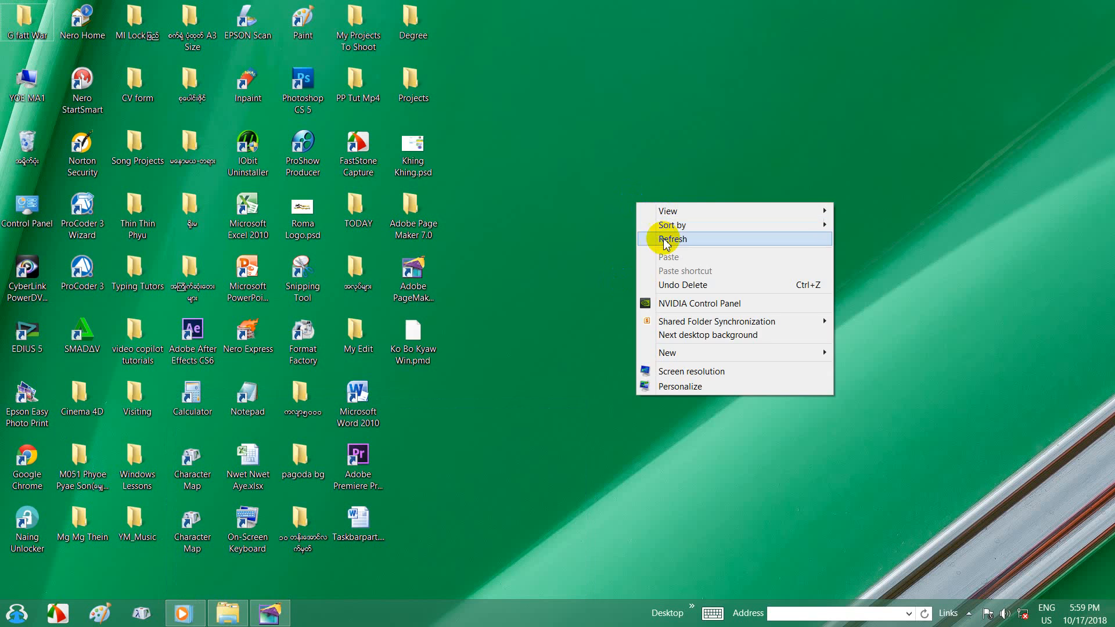
click(666, 240)
right_click(577, 191)
click(604, 226)
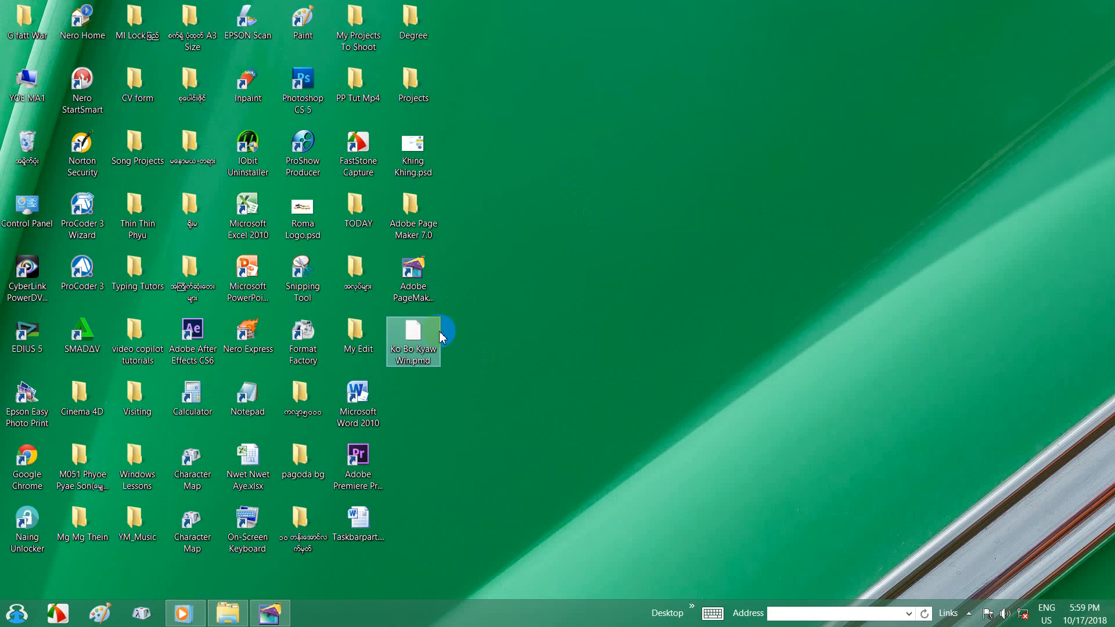
right_click(575, 177)
click(595, 210)
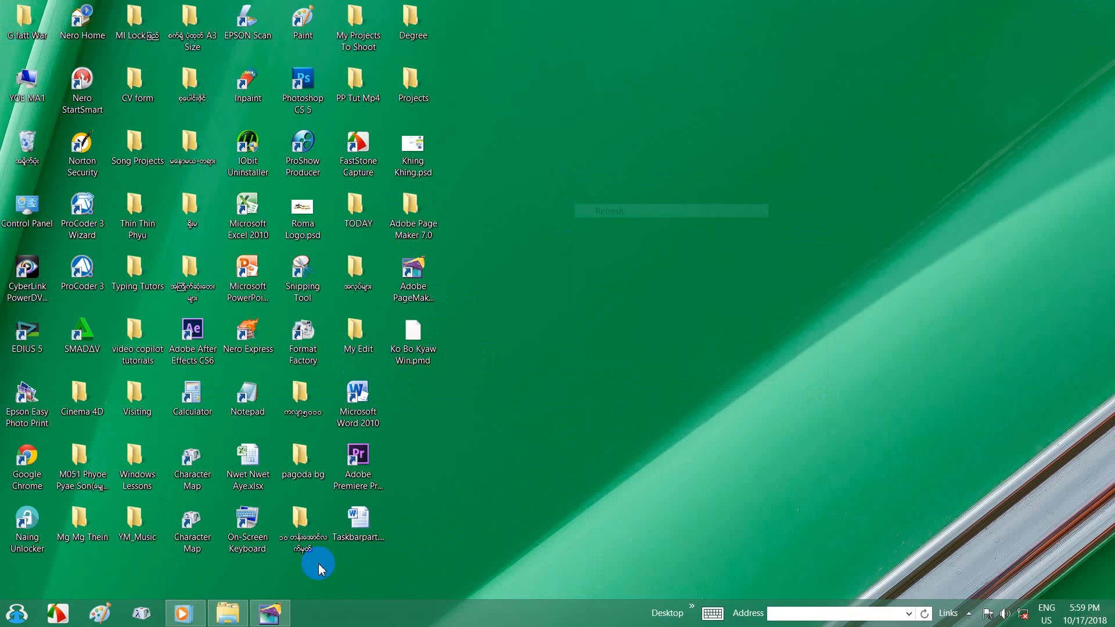
click(270, 613)
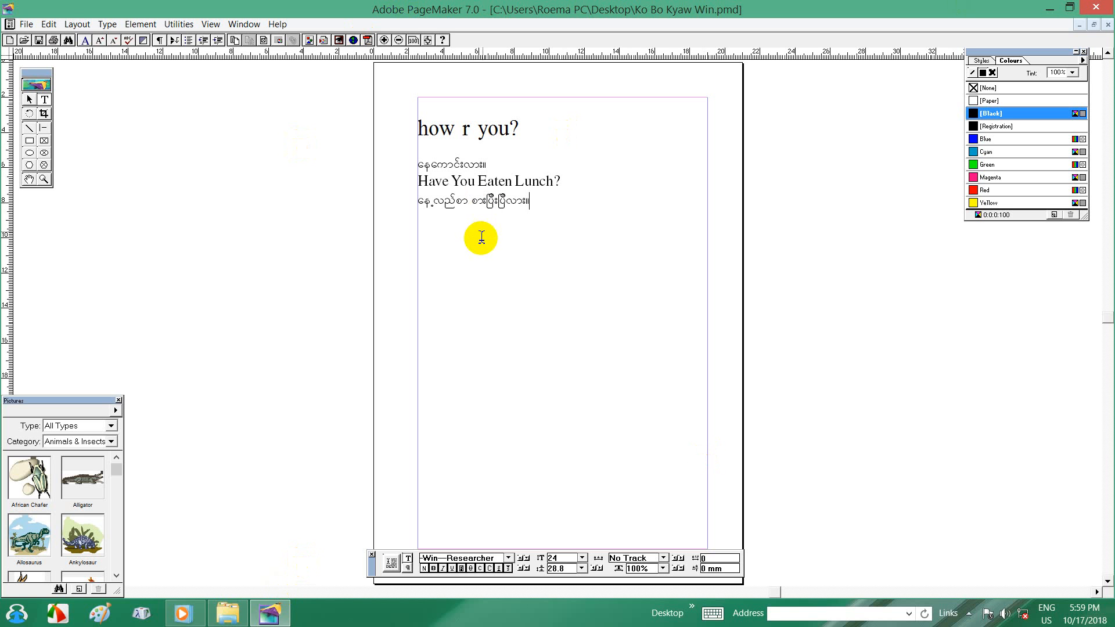
Save a copy of the page to the Desktop with Save as type set to Template (.pmt)
click(26, 23)
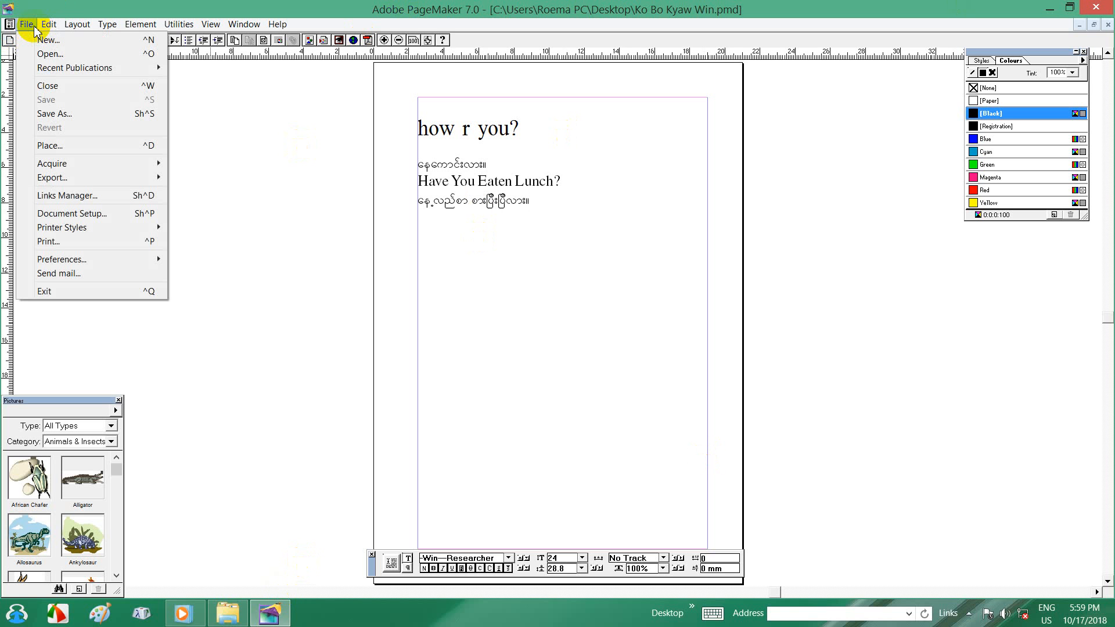
click(47, 112)
click(127, 208)
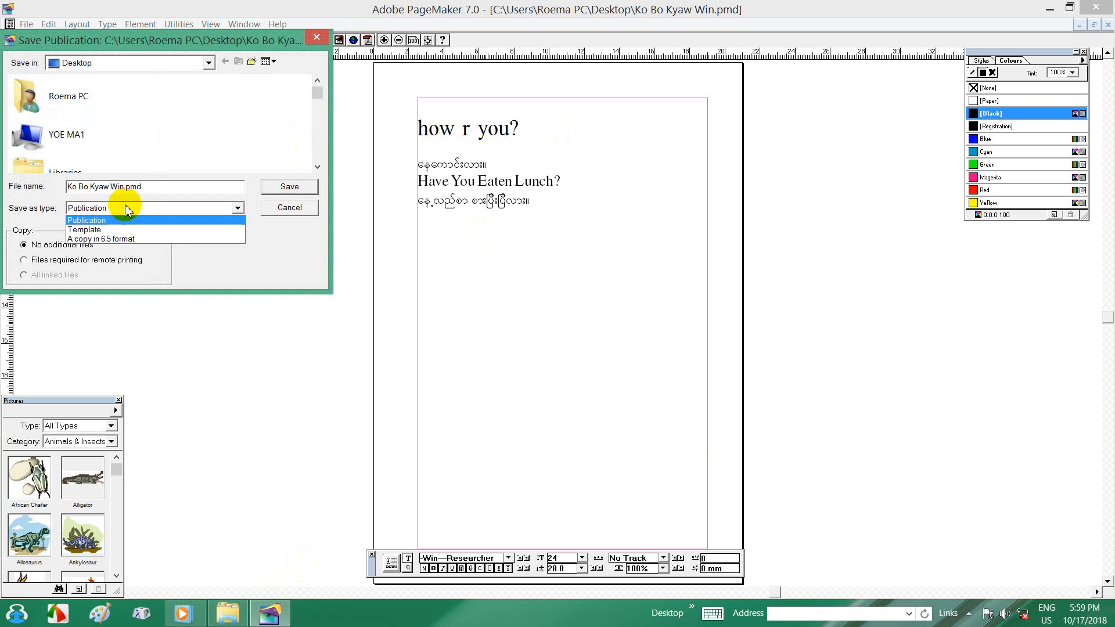
click(126, 229)
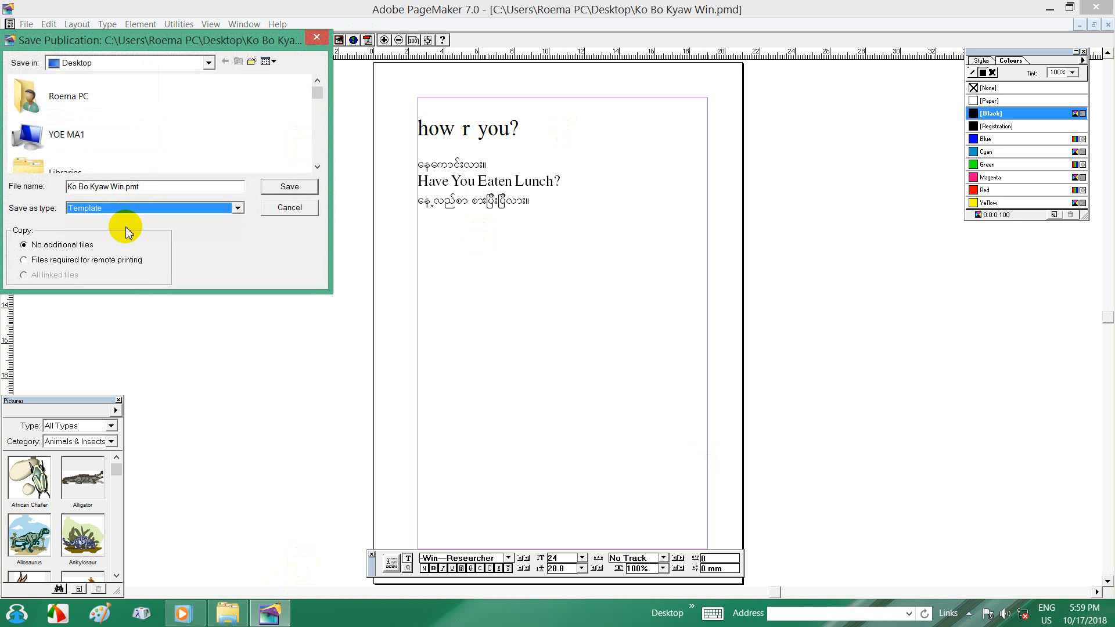
click(287, 184)
click(1049, 9)
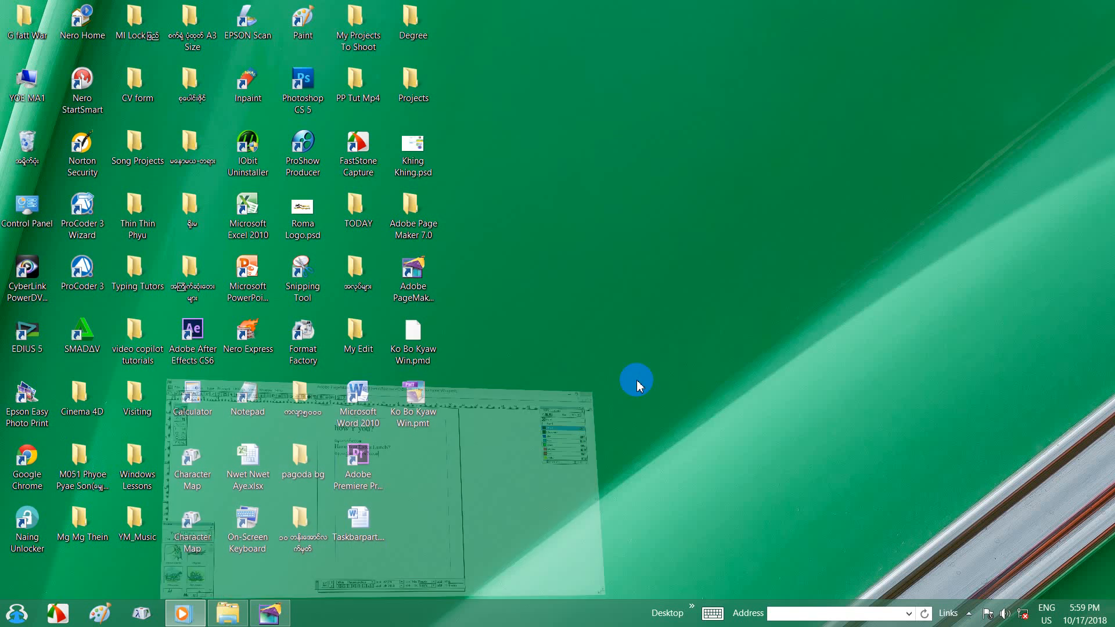
right_click(576, 261)
click(604, 297)
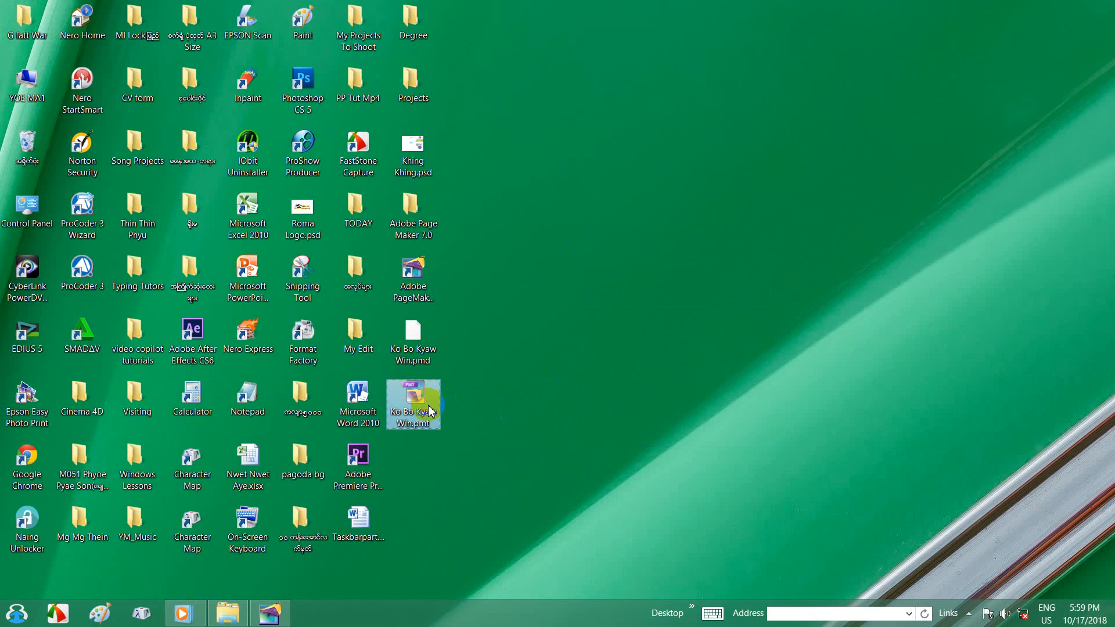
right_click(559, 248)
click(587, 285)
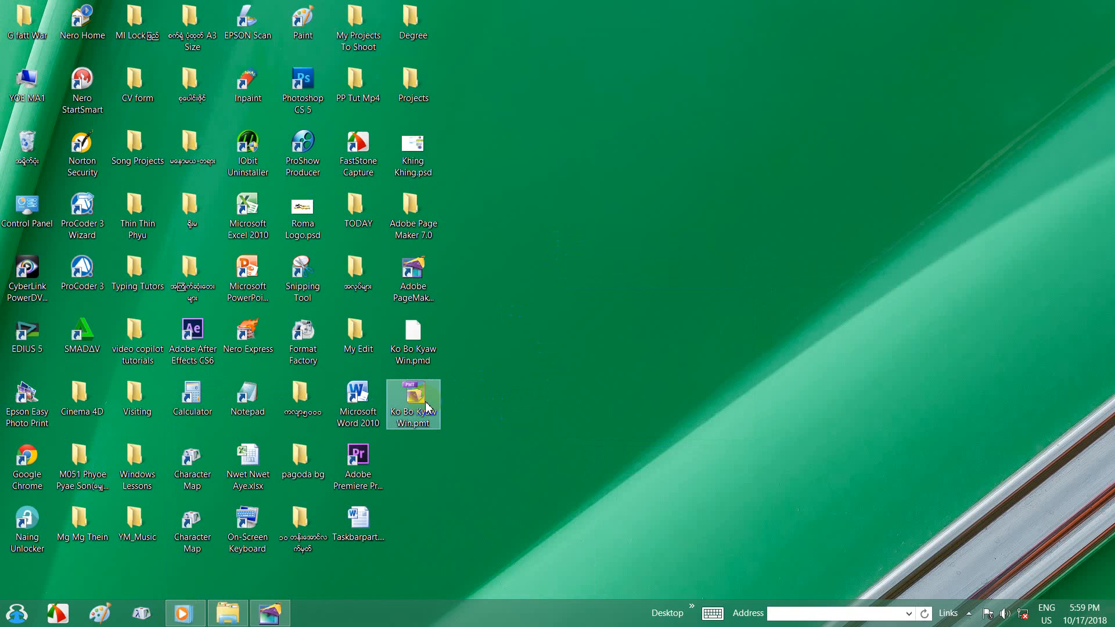
right_click(567, 167)
click(593, 204)
right_click(581, 198)
click(608, 232)
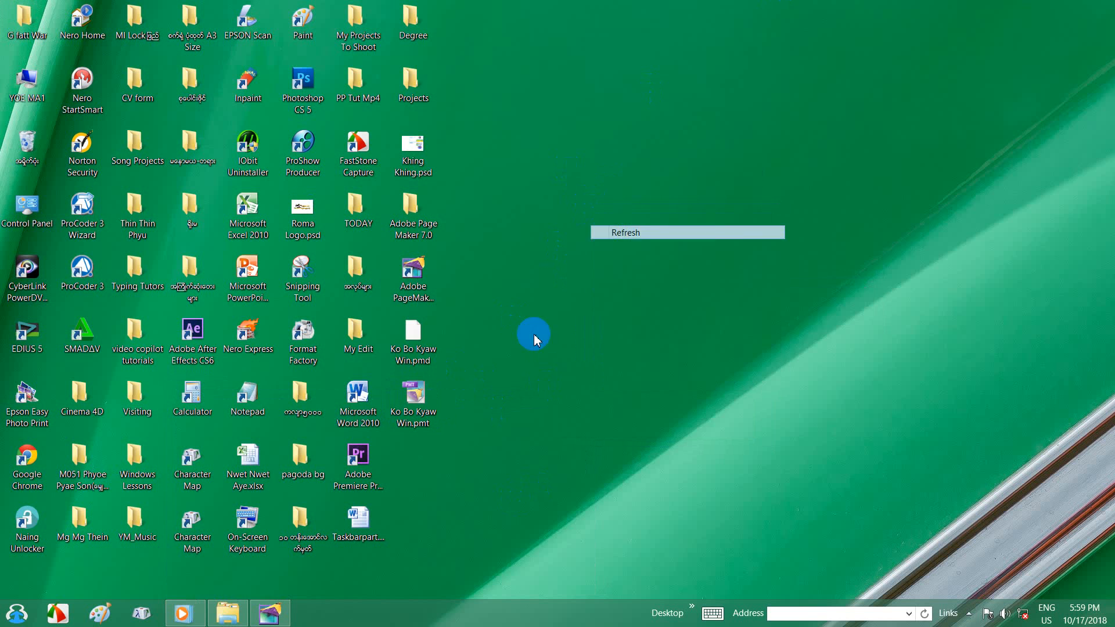
click(411, 337)
click(417, 401)
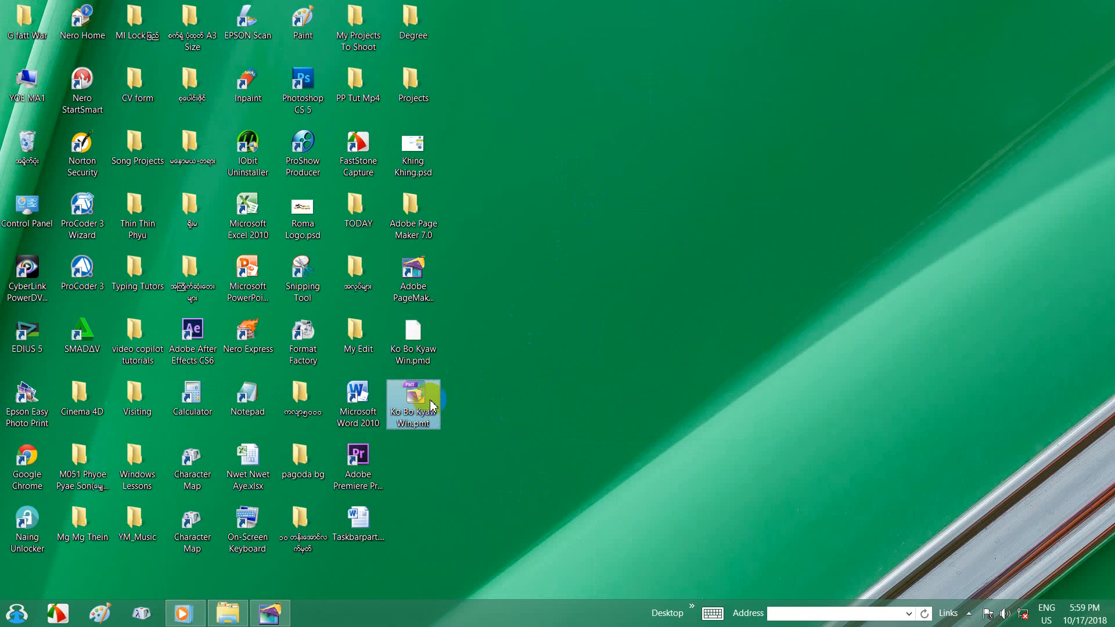
right_click(506, 336)
click(546, 375)
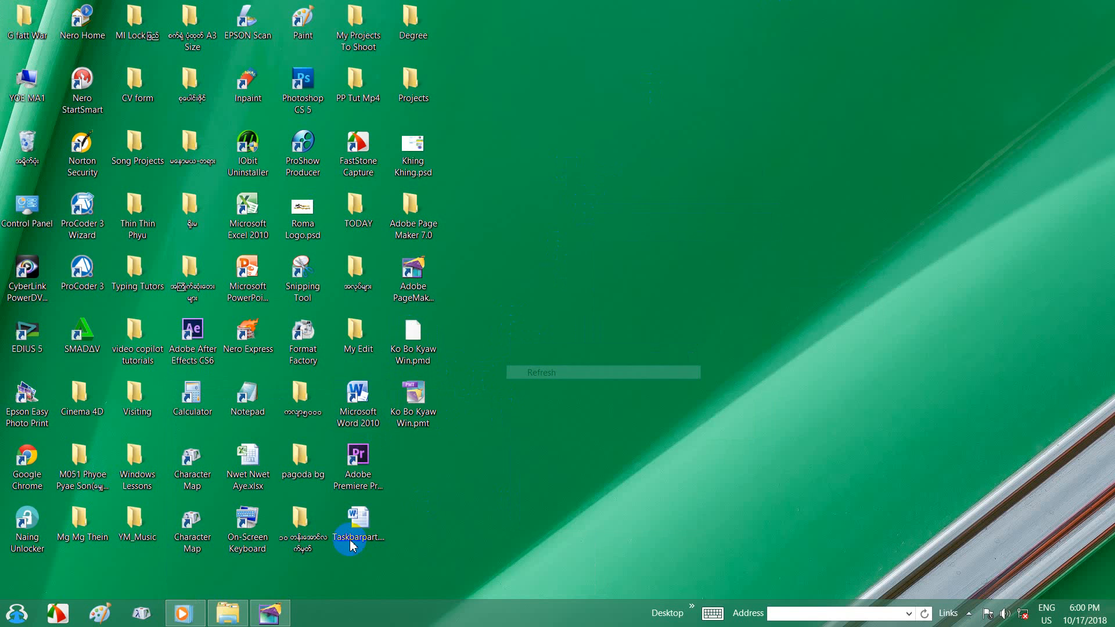
click(269, 613)
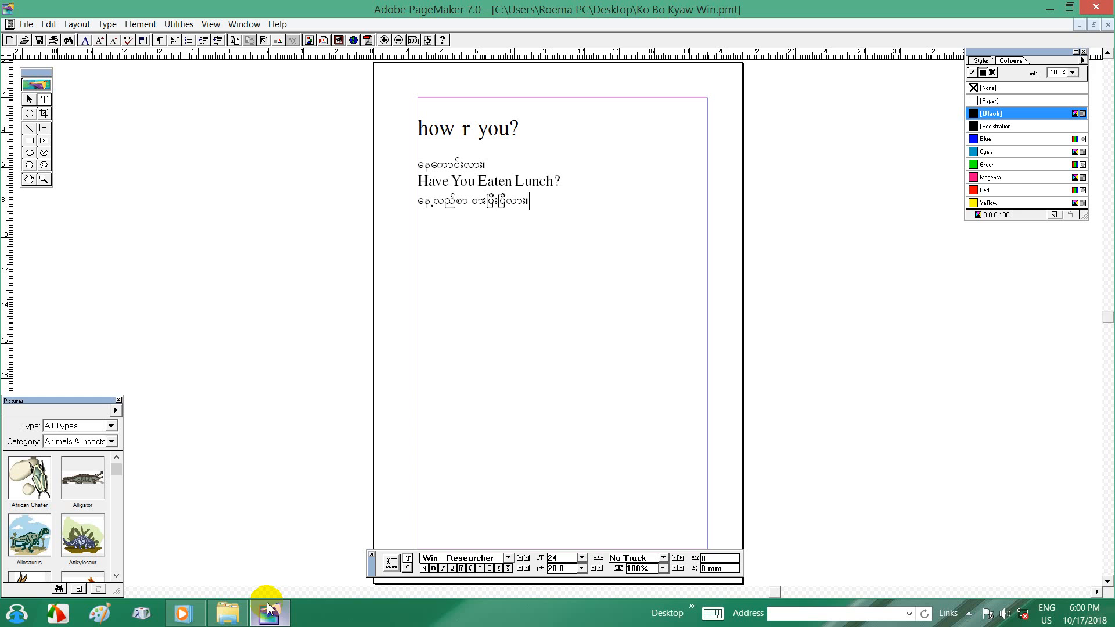
Close the template document and dismiss the PageMaker preferences error message
click(1096, 7)
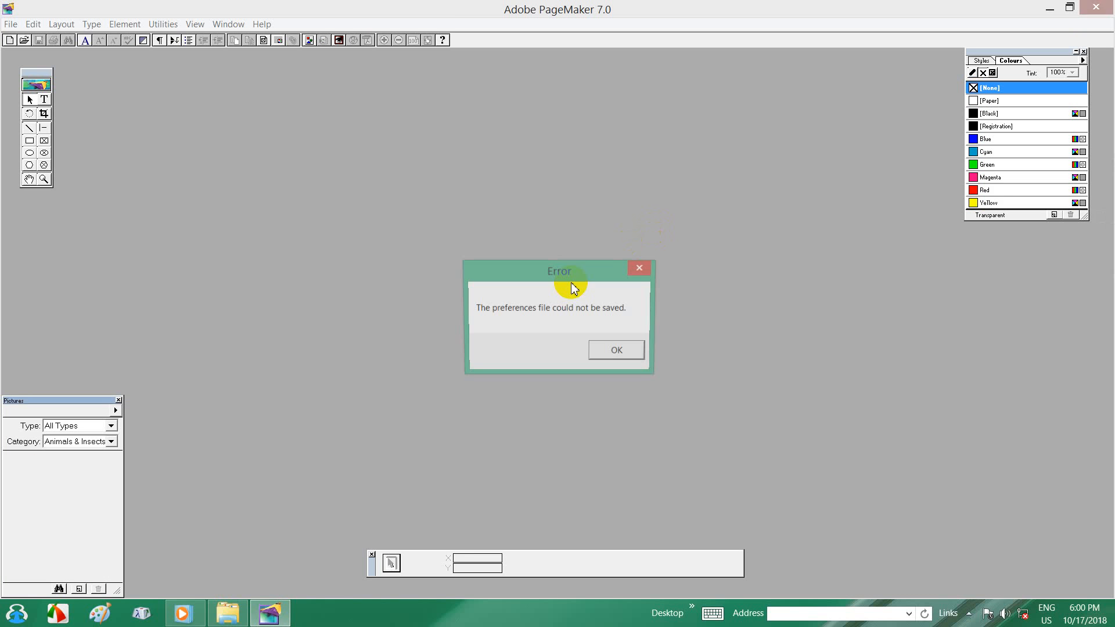
click(606, 352)
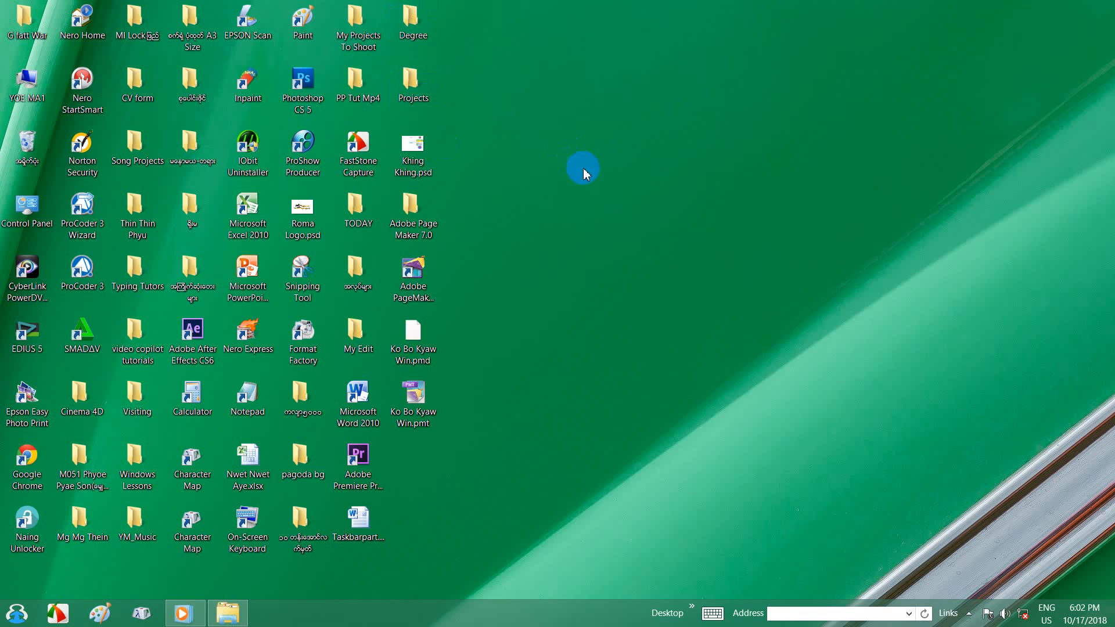
right_click(586, 173)
click(586, 183)
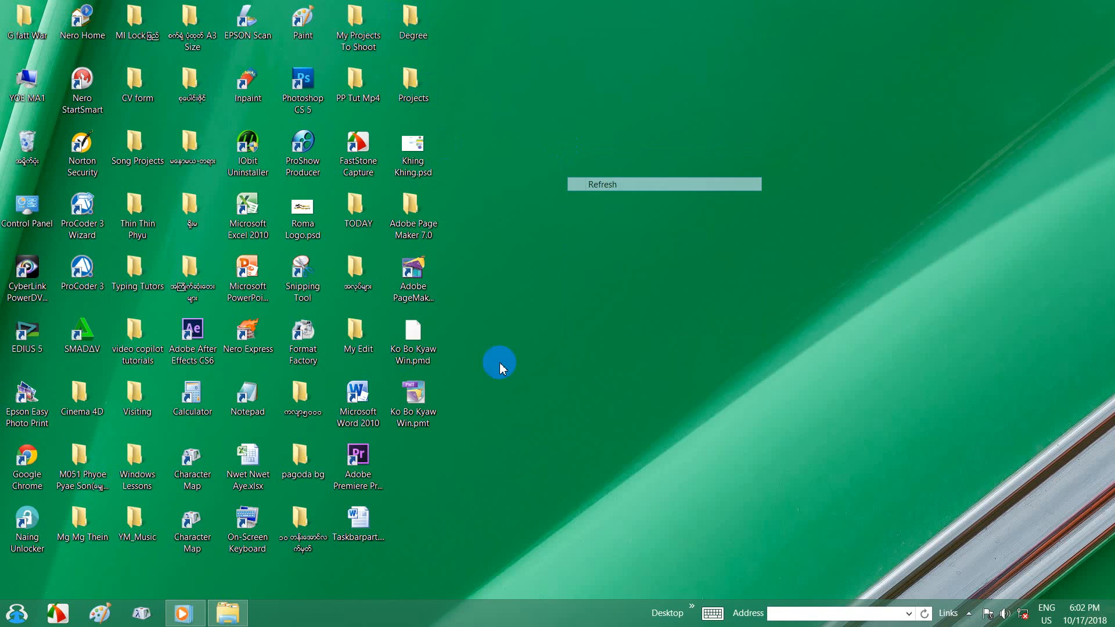
click(430, 348)
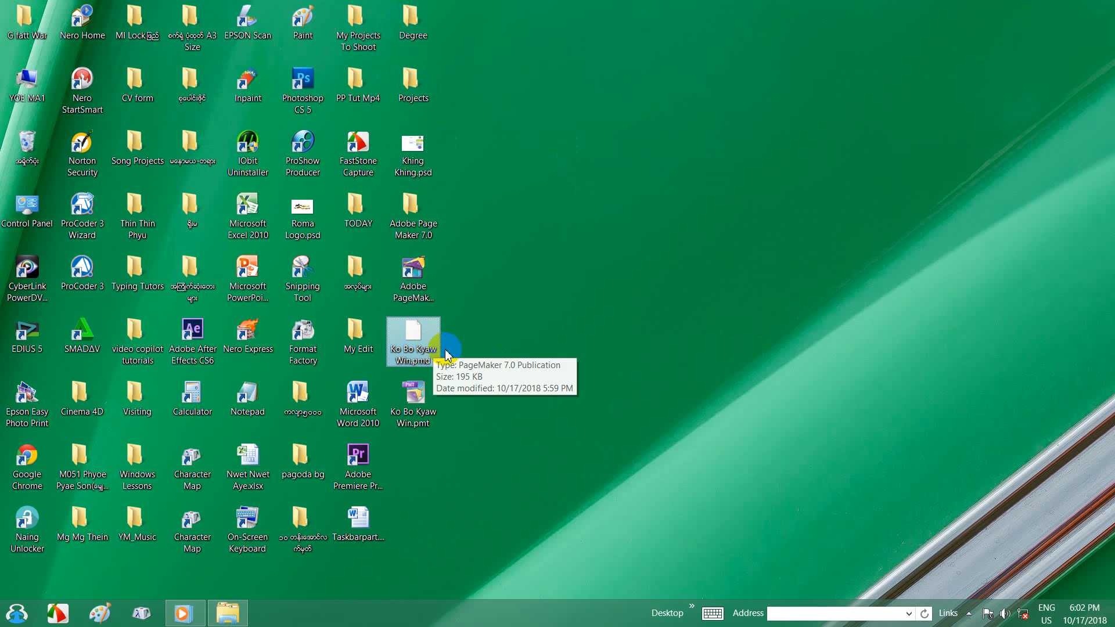
click(424, 414)
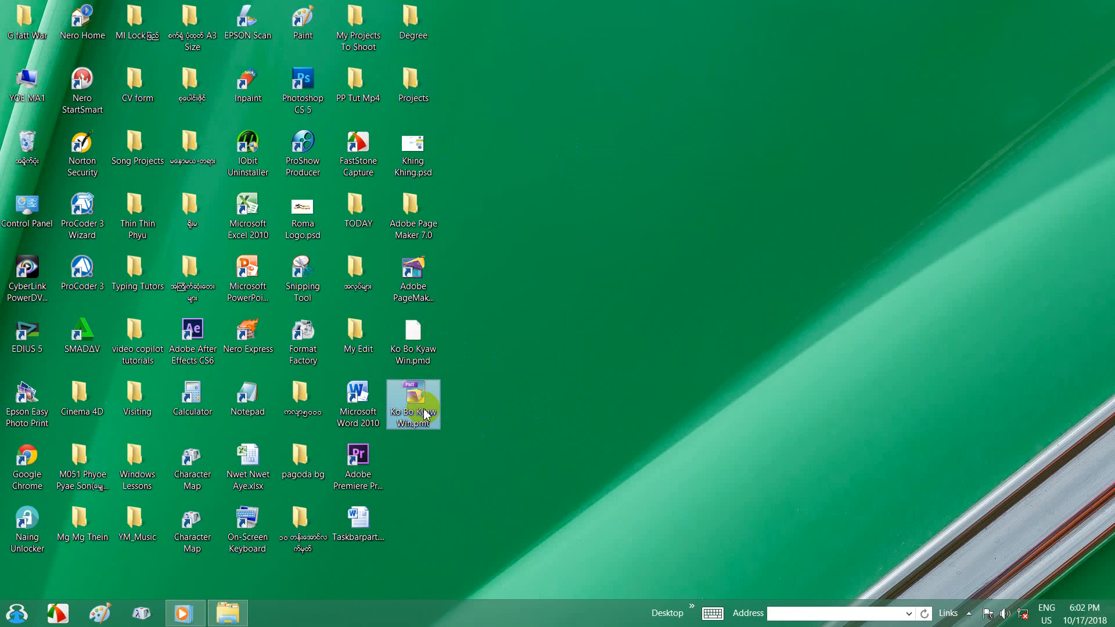
right_click(509, 223)
click(530, 250)
right_click(528, 168)
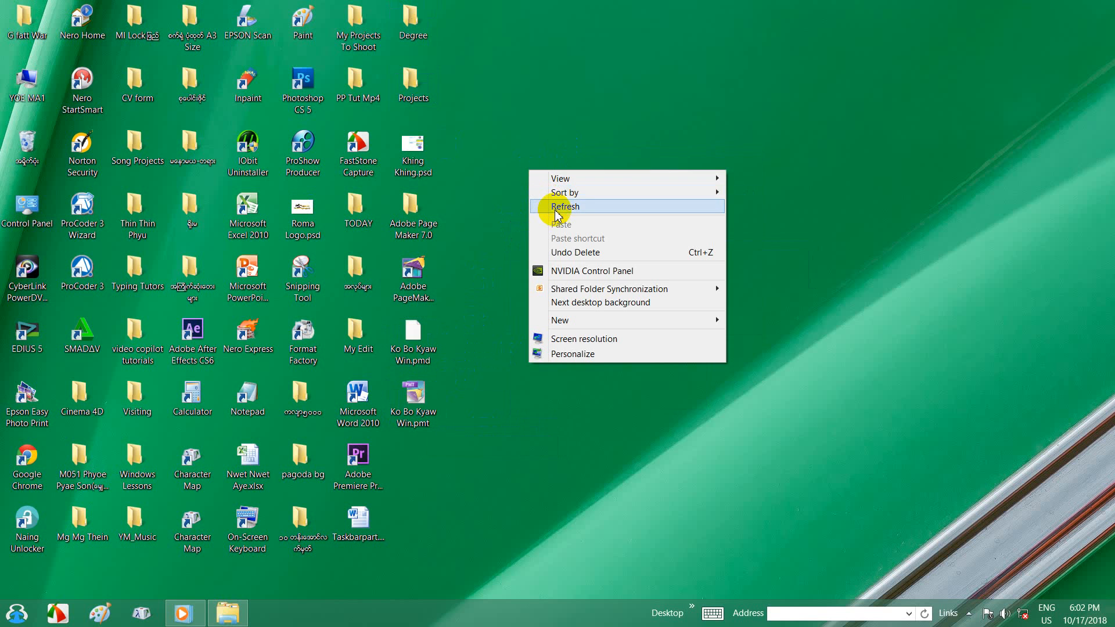
click(556, 208)
right_click(571, 253)
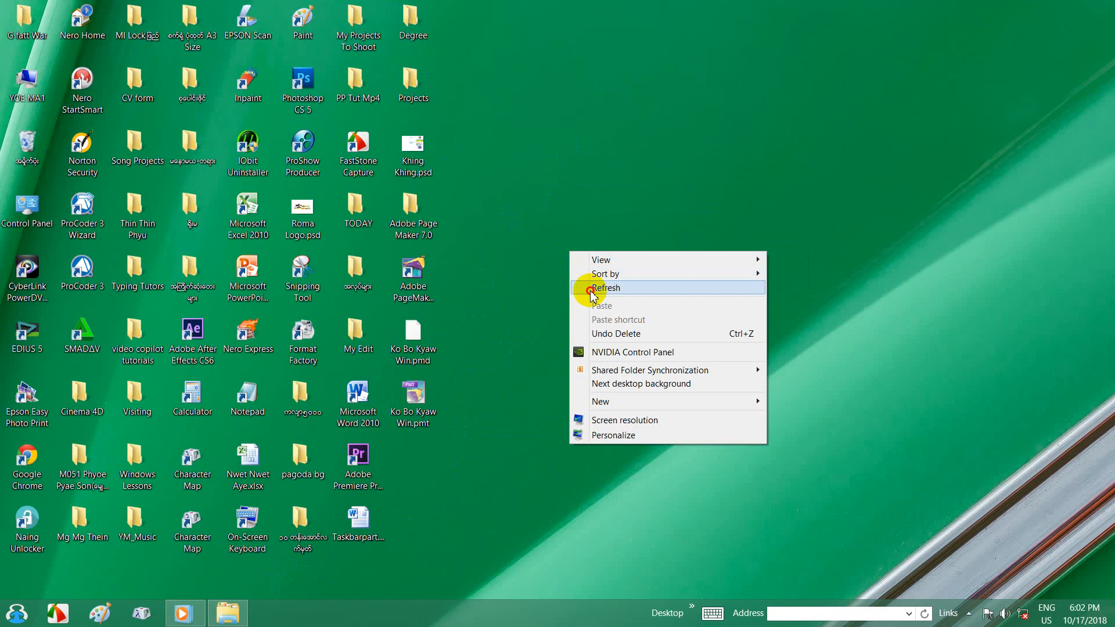
click(592, 288)
right_click(570, 183)
click(598, 219)
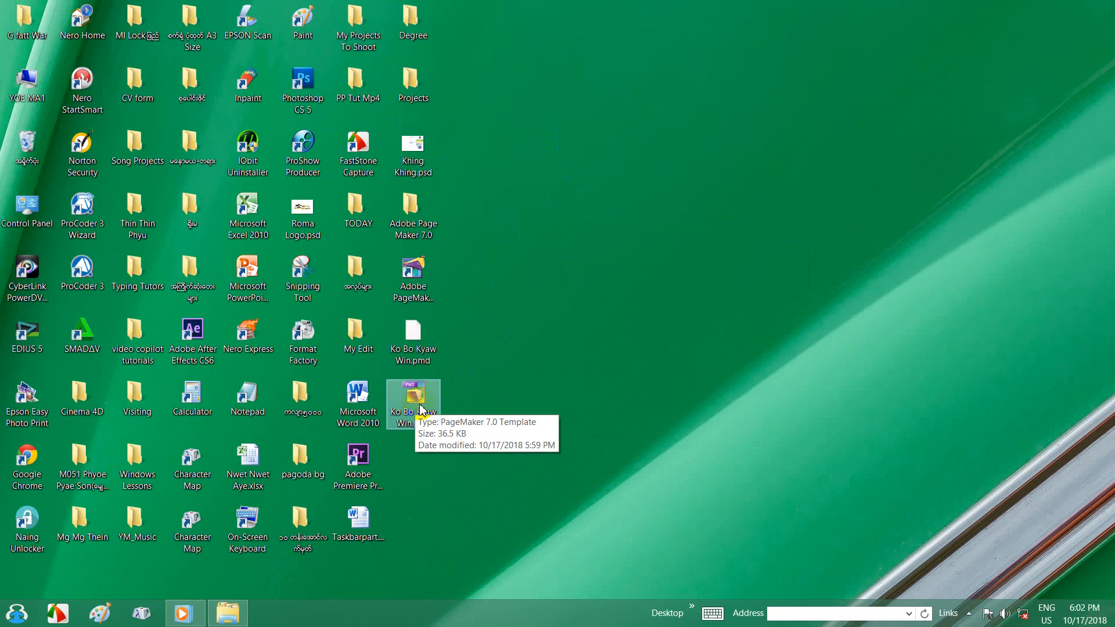
click(240, 615)
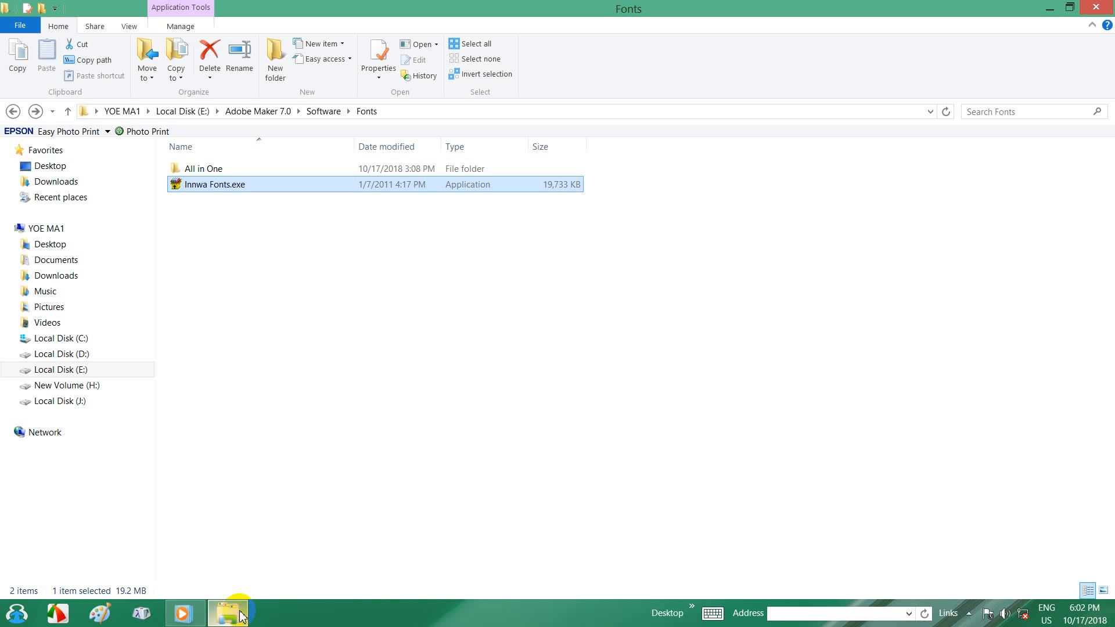
click(1049, 9)
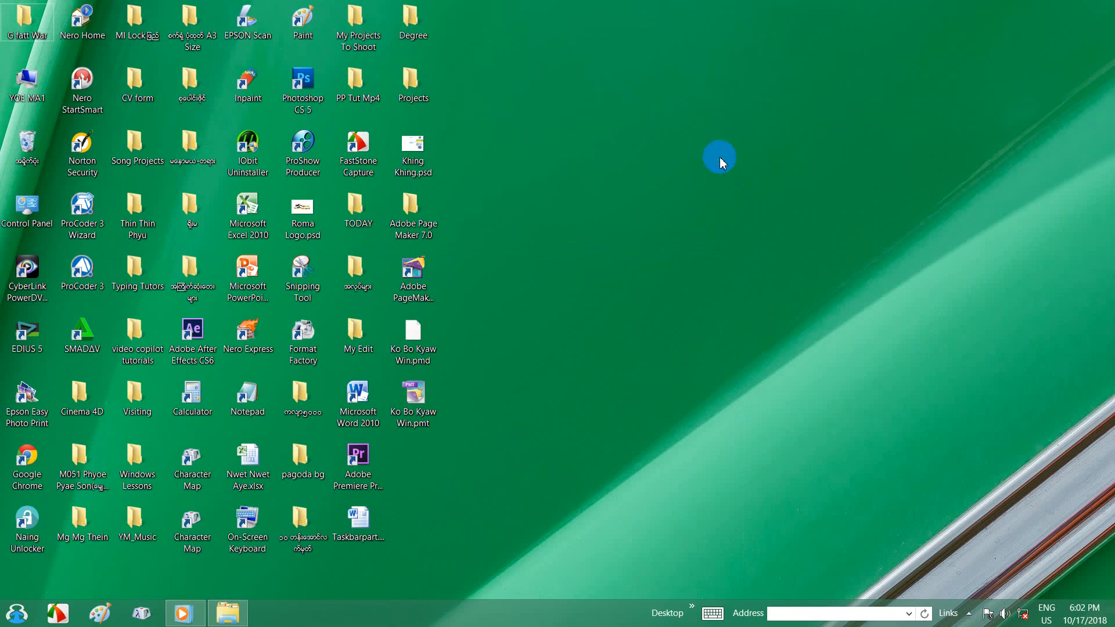